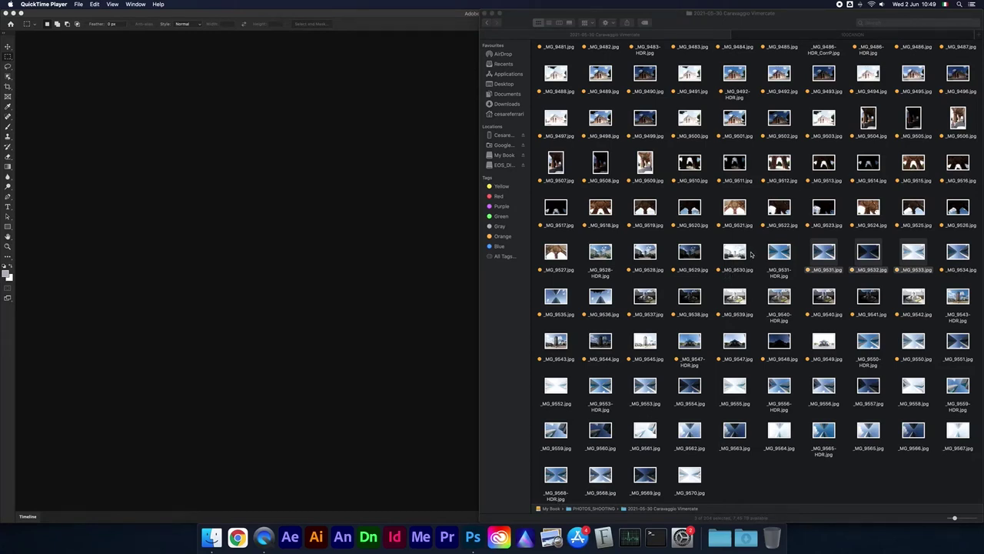
With _MG_9531–_MG_9533.jpg selected in Finder, bring Photoshop to the front
click(819, 253)
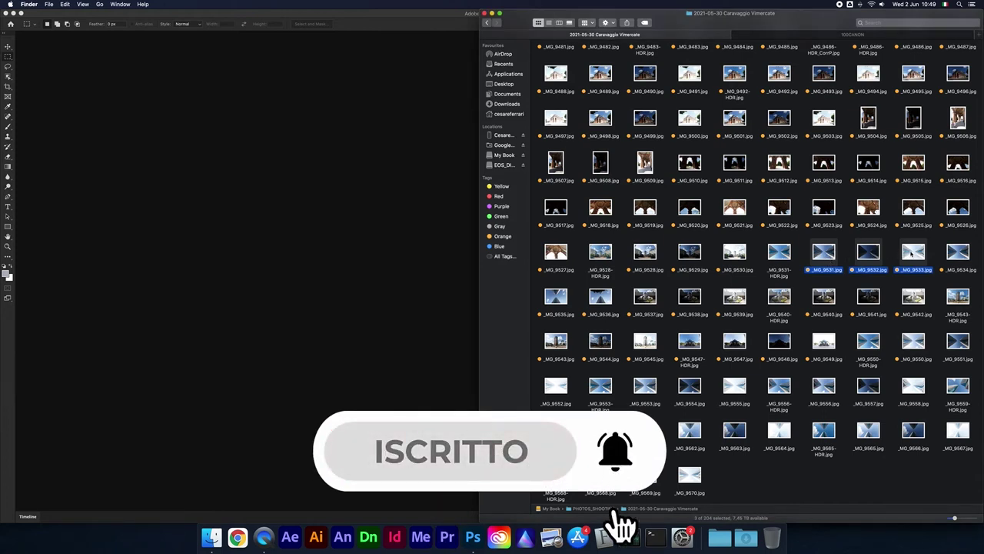
click(473, 537)
click(61, 4)
mouse_move(73, 178)
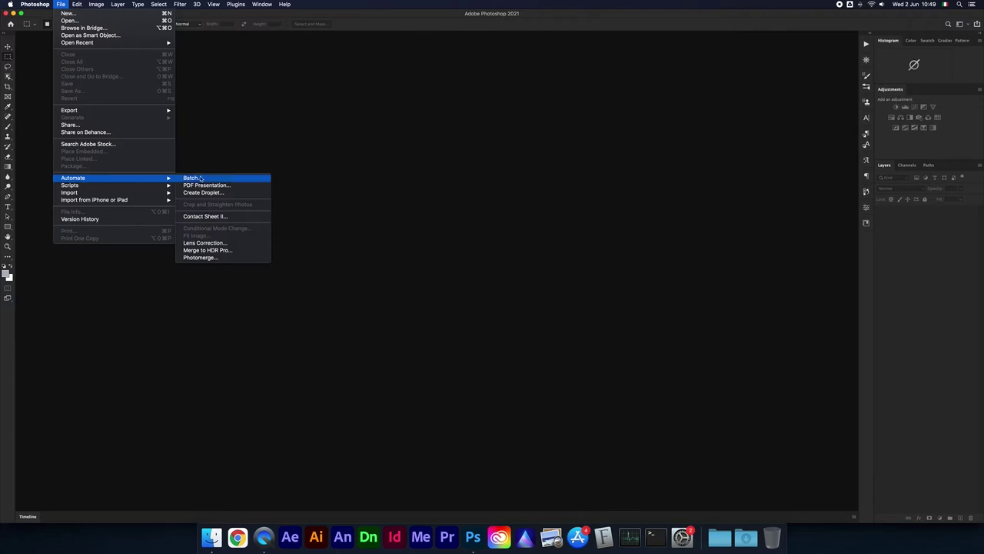
Launch File > Automate > Merge to HDR Pro and begin browsing for source exposures
click(208, 251)
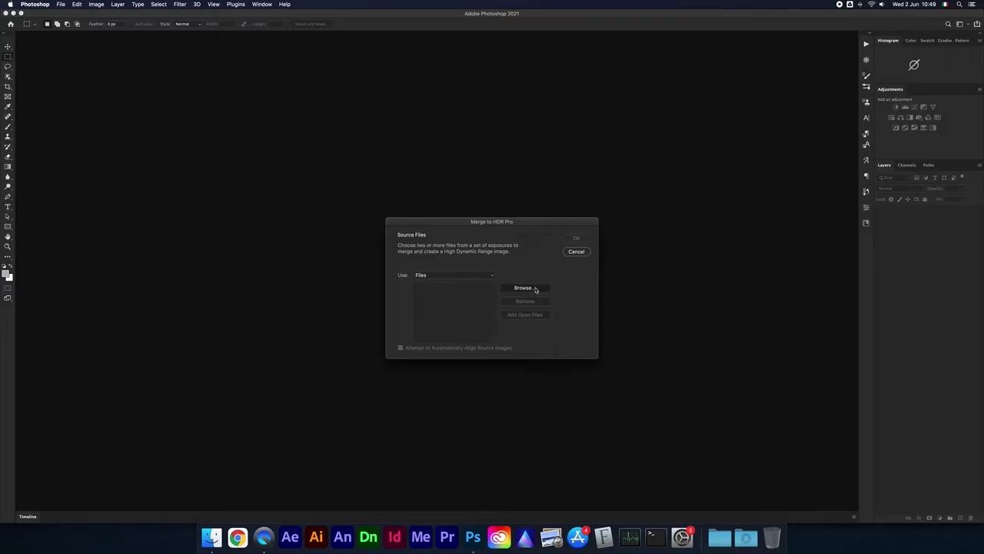
click(536, 289)
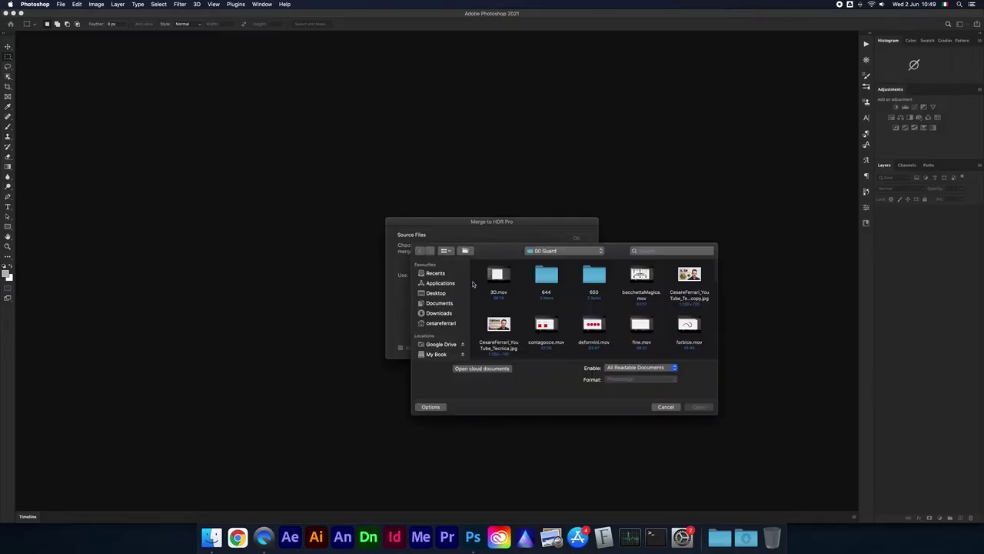
Load _MG_9531.jpg, _MG_9532.jpg and _MG_9533.jpg as merge sources, keeping auto-align on
drag(574, 363, 290, 222)
click(211, 536)
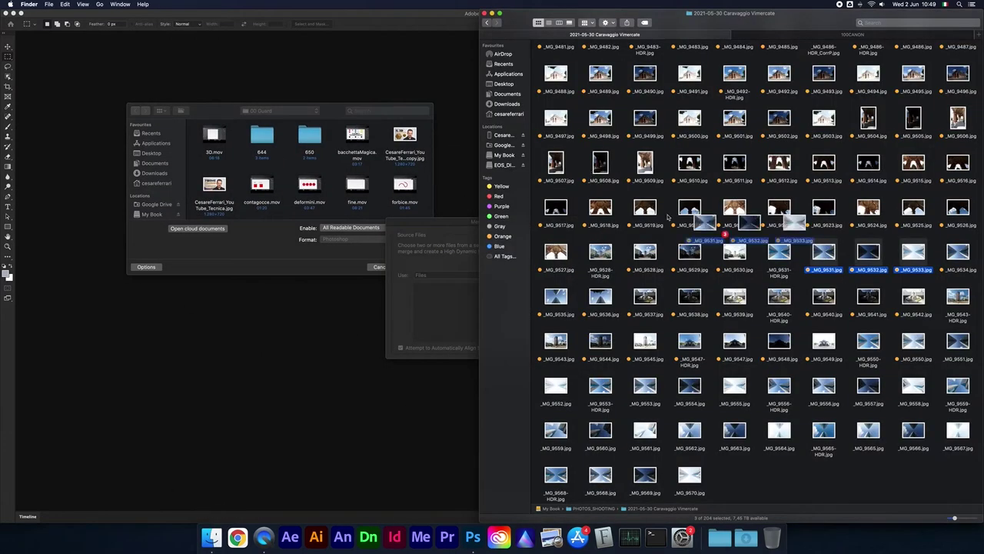
drag(848, 259, 287, 175)
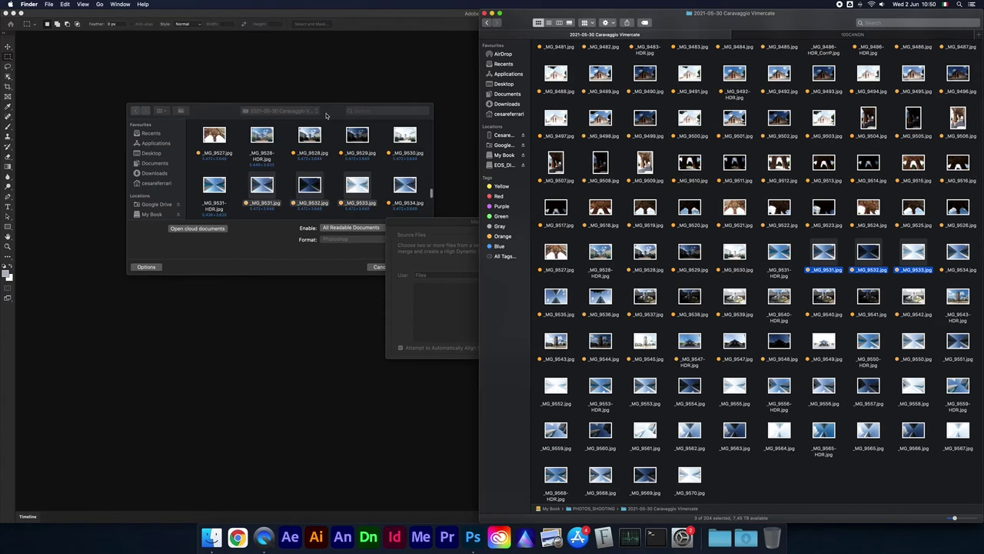
click(410, 268)
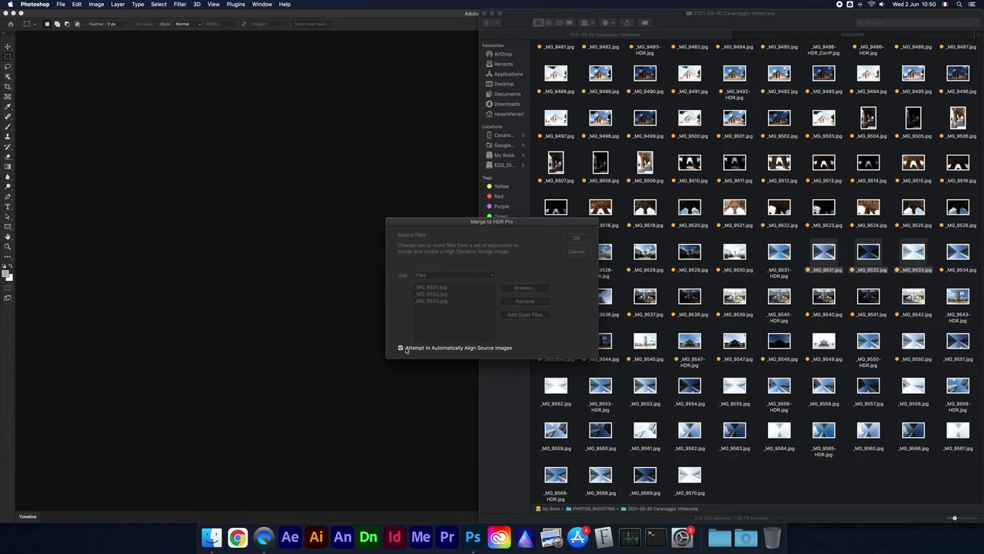
click(576, 239)
Merge the three exposures into an HDR preview at the Custom preset (Radius 25 px, Strength 0,53)
click(576, 239)
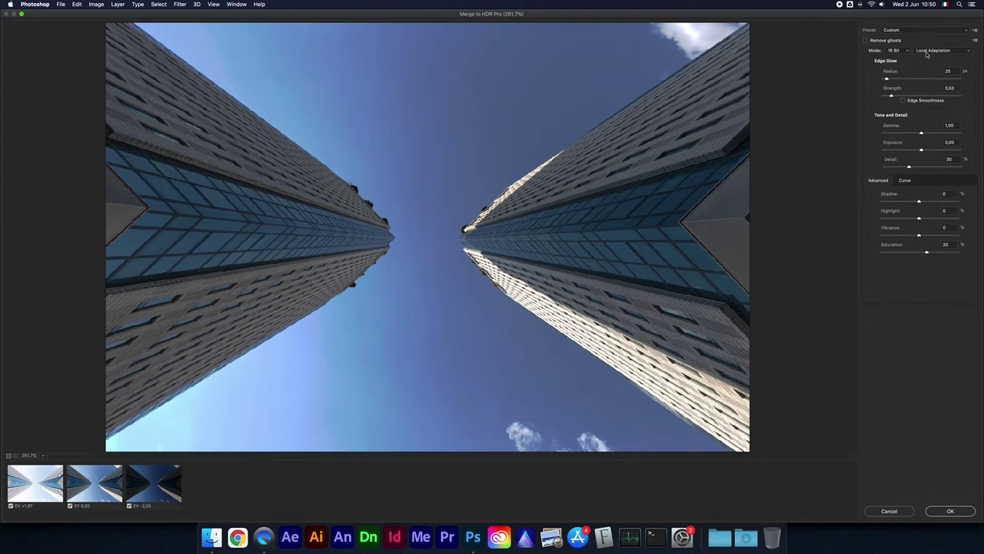
click(905, 33)
Try the City Twilight preset, then settle on Flat (Radius 300 px, Strength 0,86, Gamma 0,75)
scroll(905, 33, up, 3)
scroll(905, 33, up, 3)
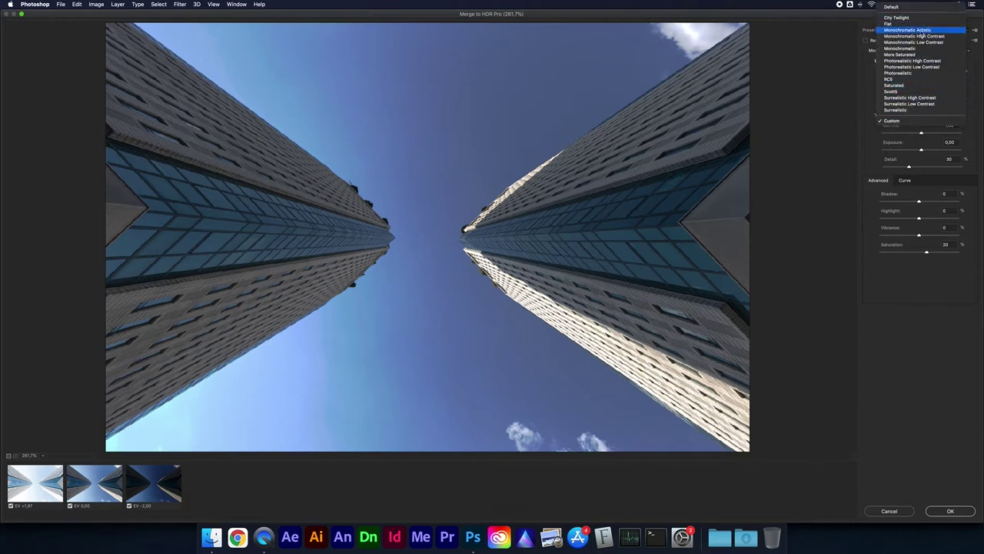
click(903, 20)
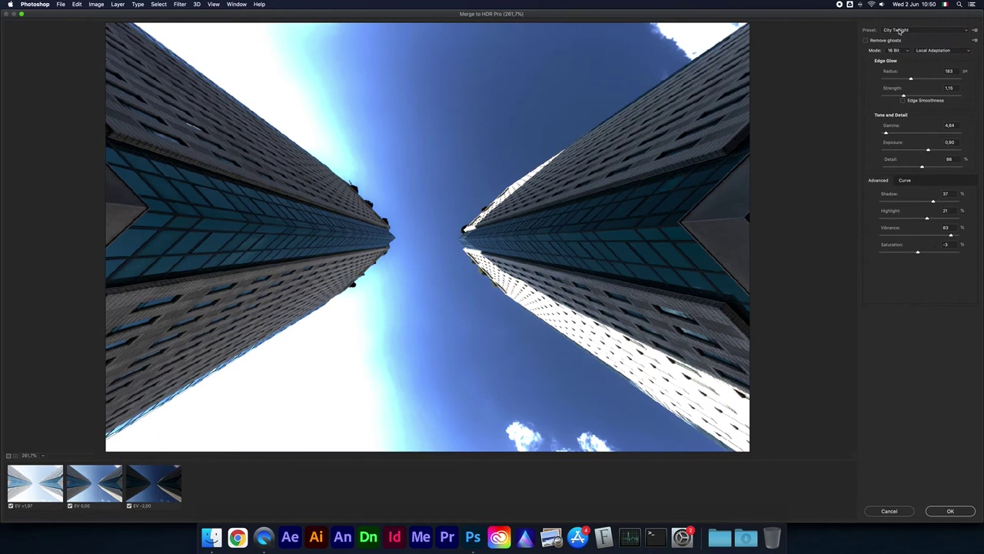
click(906, 31)
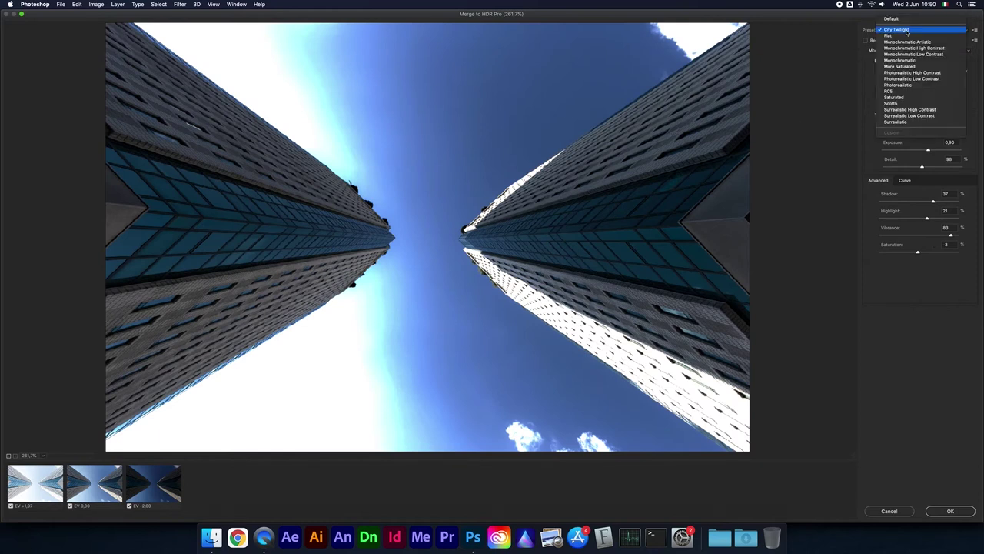
click(906, 37)
click(906, 37)
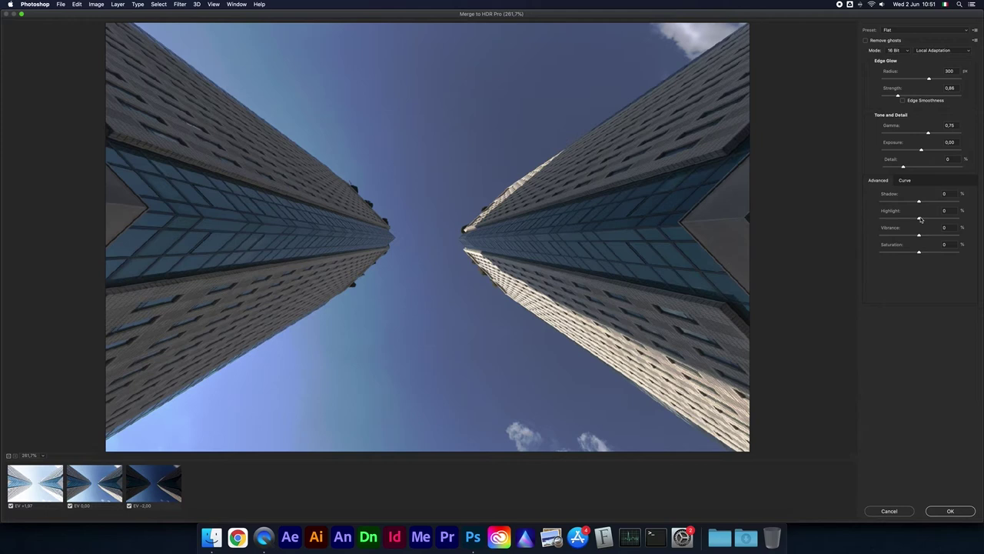
Set HDR Detail to 50, Exposure to 0,40 and Shadow to 20
drag(903, 167, 913, 167)
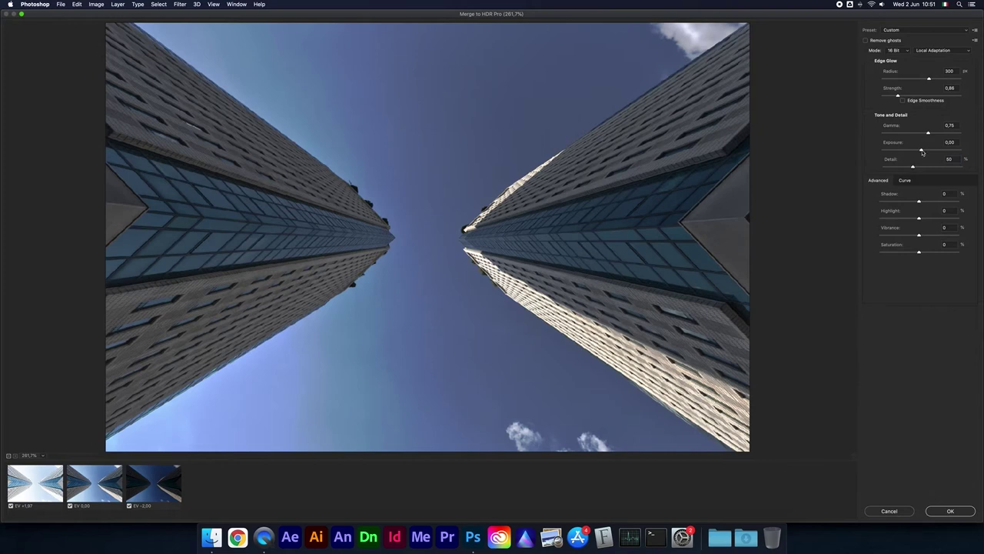
drag(923, 152, 925, 153)
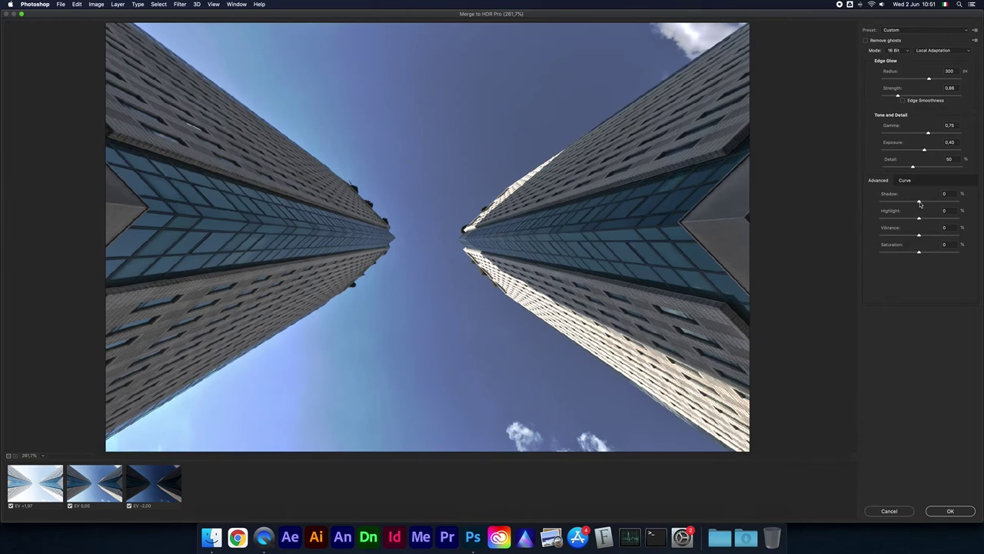
drag(920, 202, 899, 221)
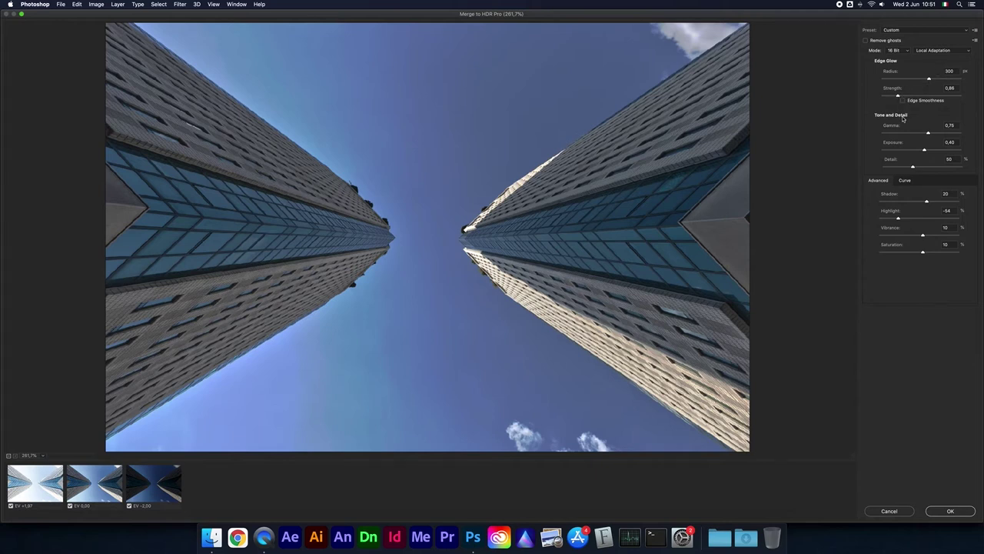
Set the Edge Glow Radius to 268 px and create the merged HDR document
drag(929, 79, 893, 80)
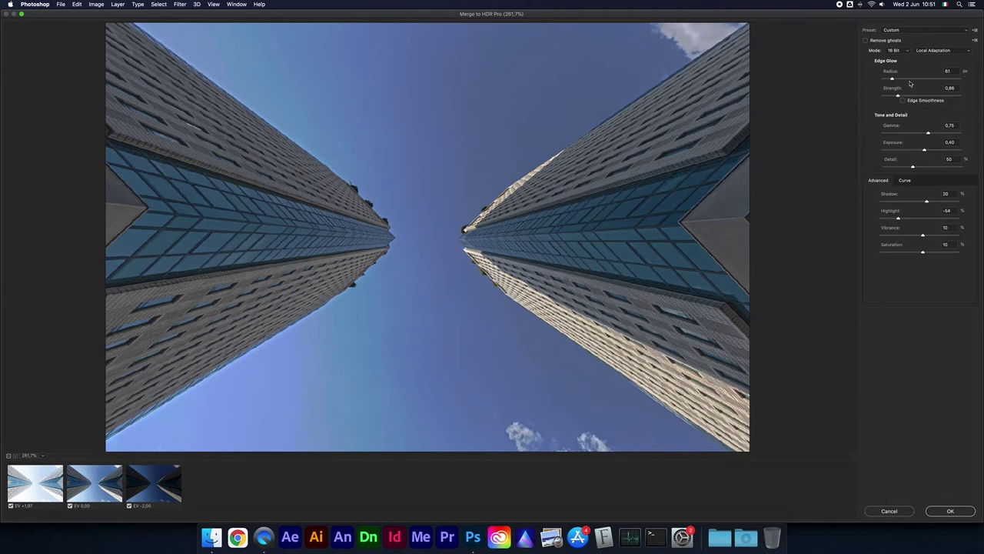
drag(892, 80, 921, 80)
drag(924, 80, 925, 81)
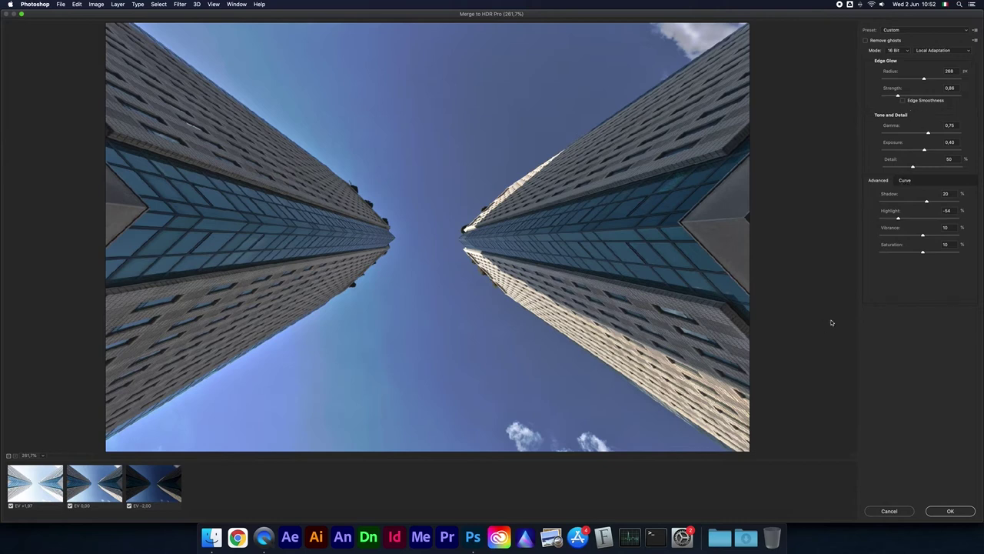
click(951, 511)
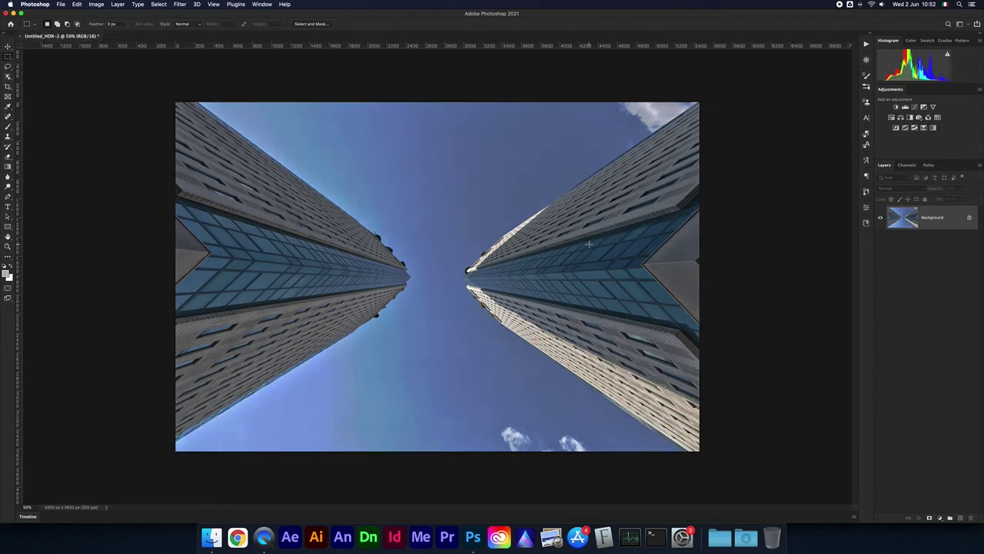
Zoom in on the building edges of Untitled_HDR-2, then fit the whole image on screen
key(v)
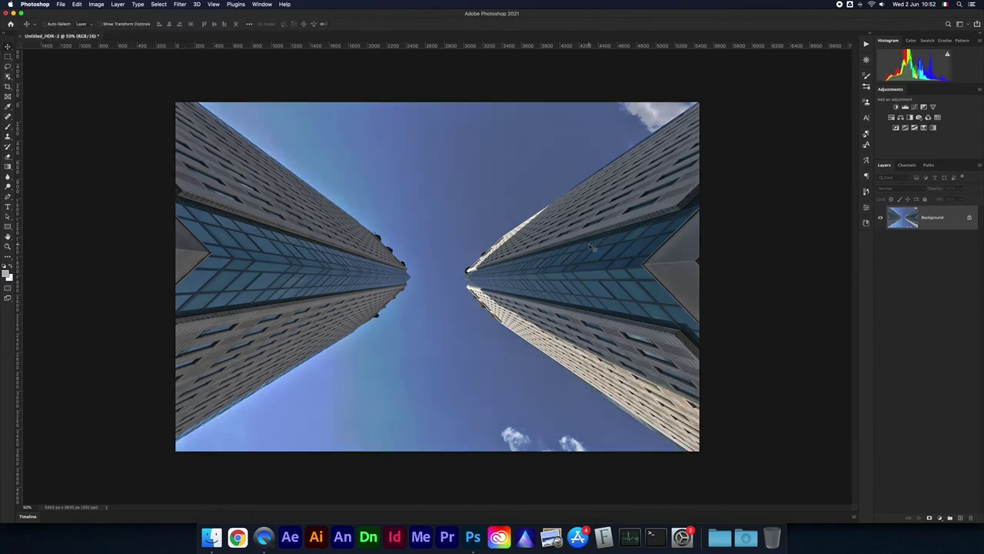
key(super+plus)
key(super+plus)
key(super+plus)
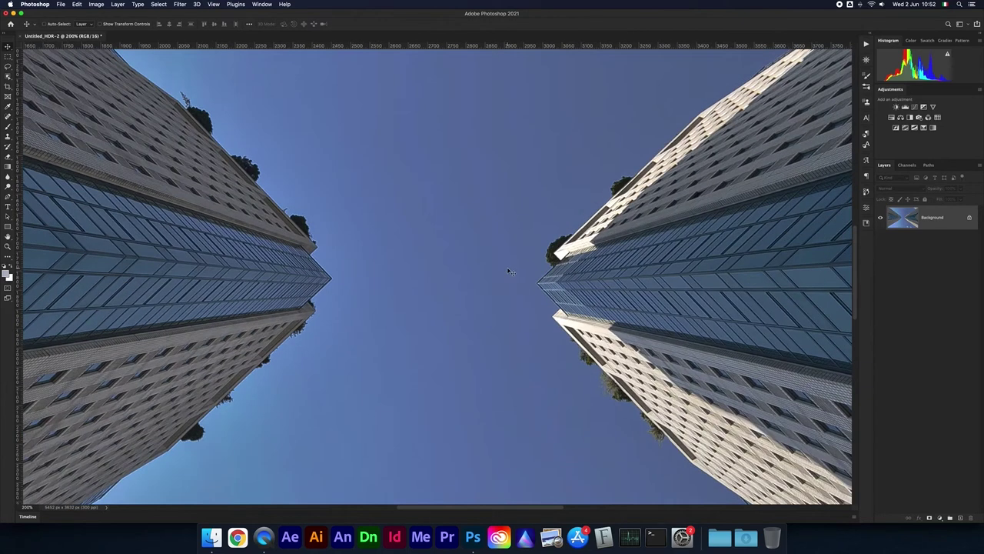
scroll(509, 271, up, 1)
scroll(391, 279, up, 3)
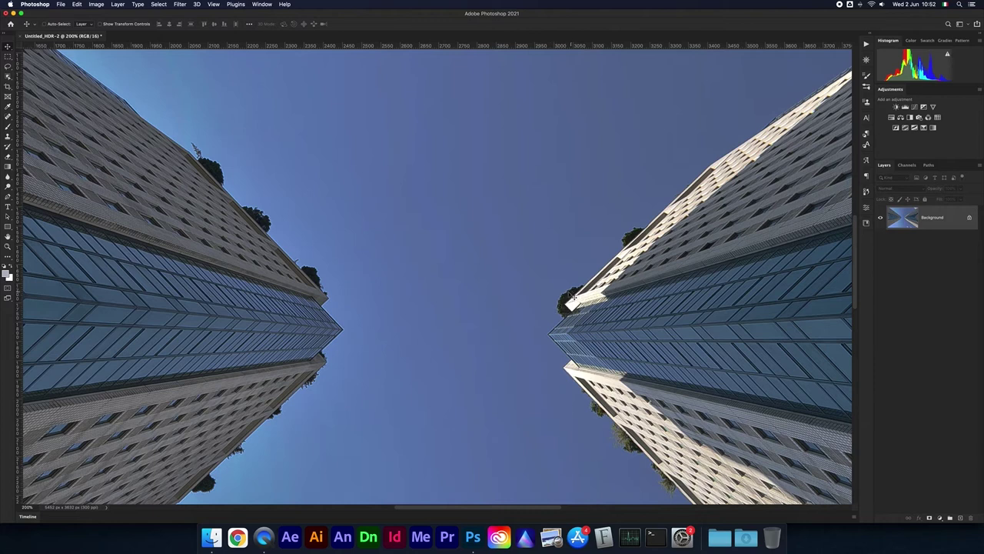
key(super+0)
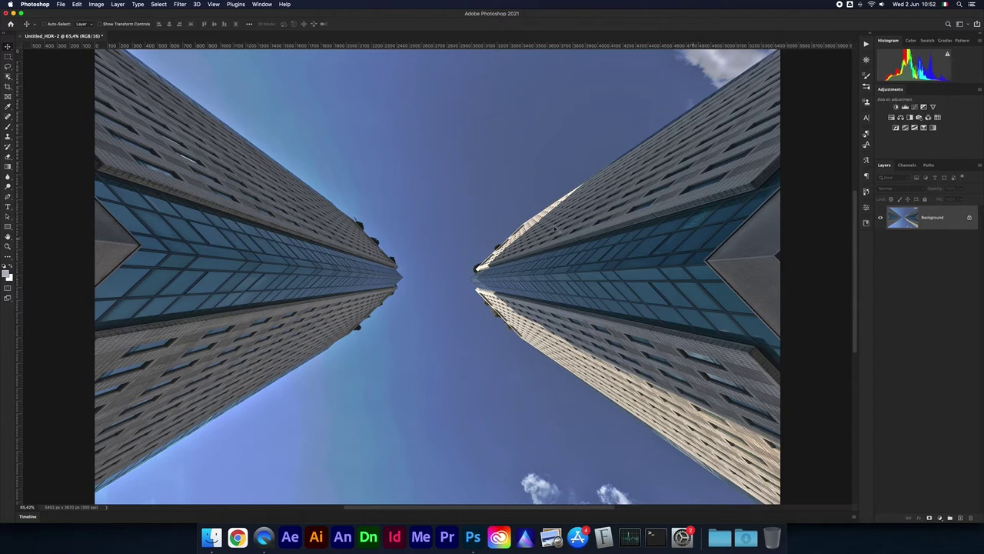
key(super+plus)
scroll(499, 217, up, 3)
scroll(498, 217, up, 3)
scroll(498, 217, up, 3)
scroll(498, 217, up, 3)
scroll(498, 216, left, 2)
scroll(477, 219, down, 3)
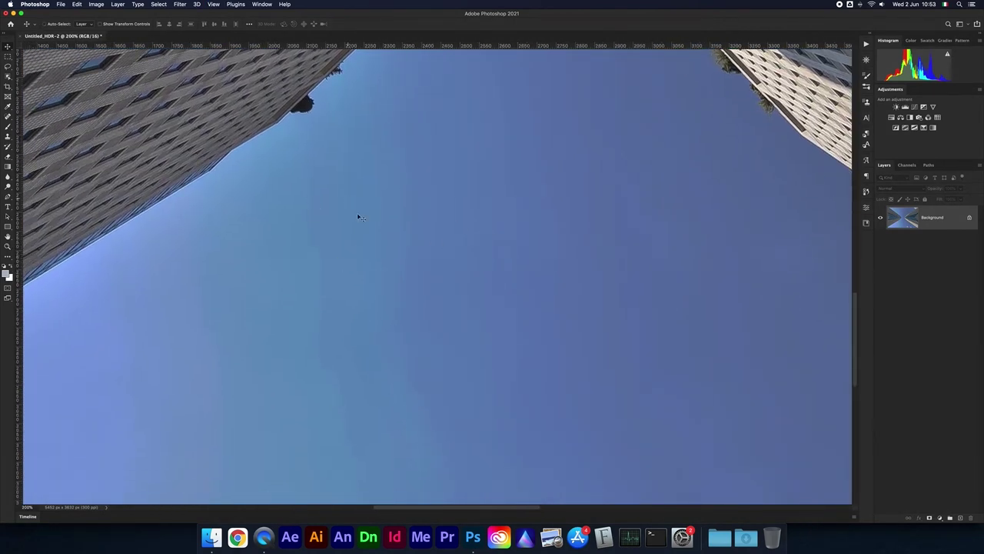
key(super+0)
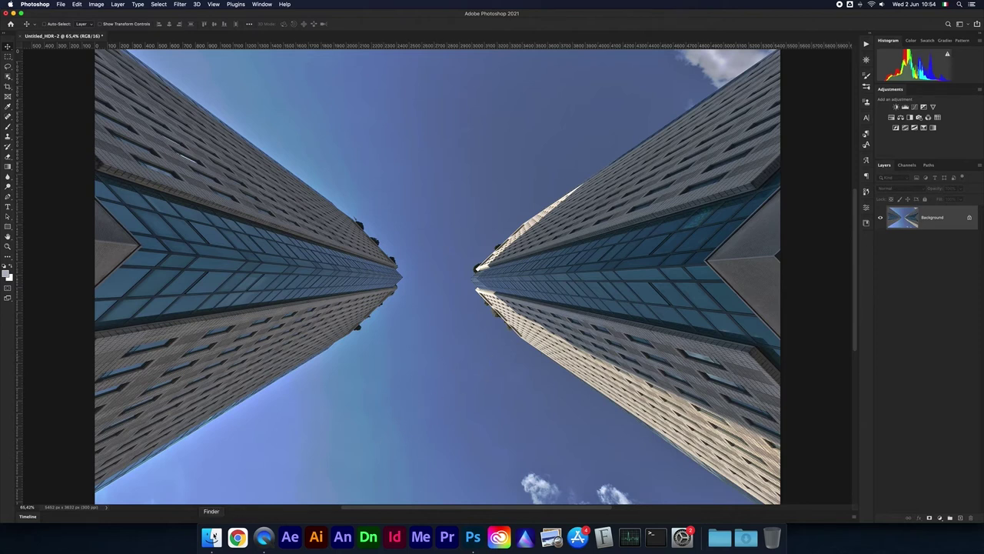
click(213, 536)
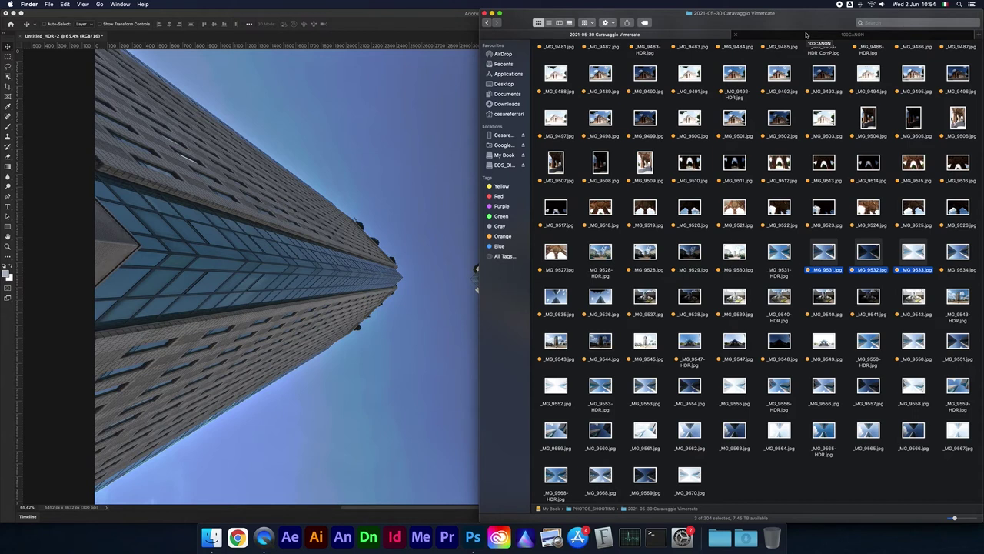
Open the three skyscraper CR2 exposures from the 100CANON folder in Camera Raw
click(806, 34)
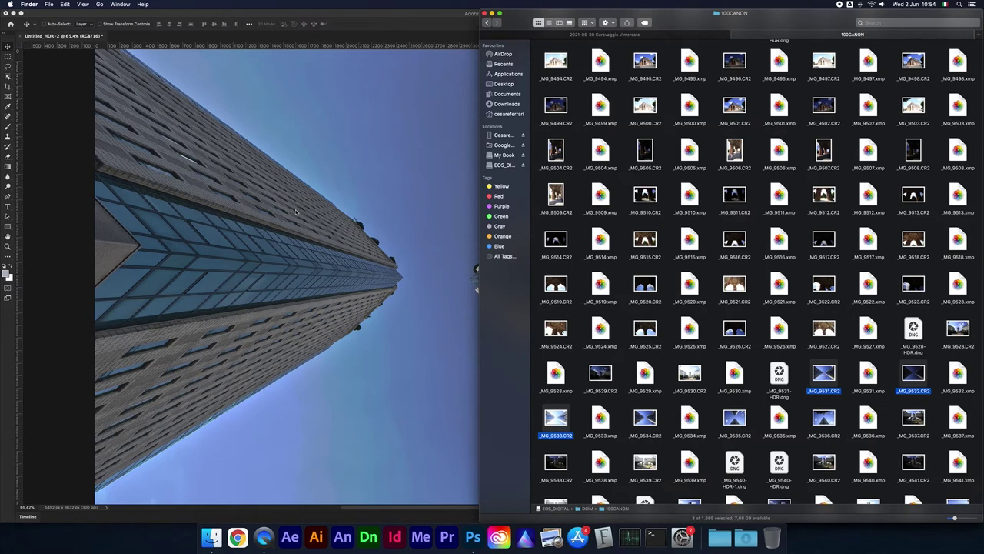
drag(819, 373, 473, 536)
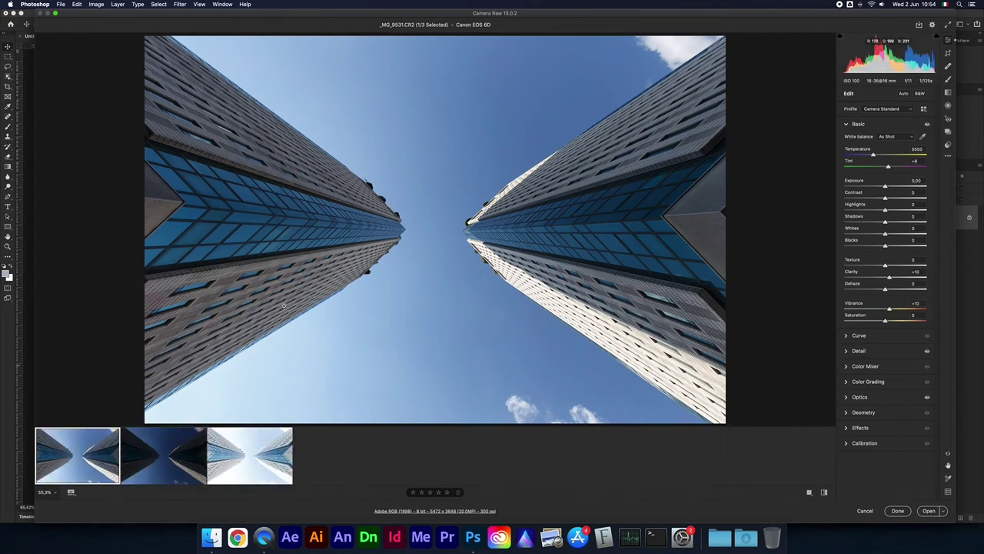
mouse_move(77, 455)
click(949, 133)
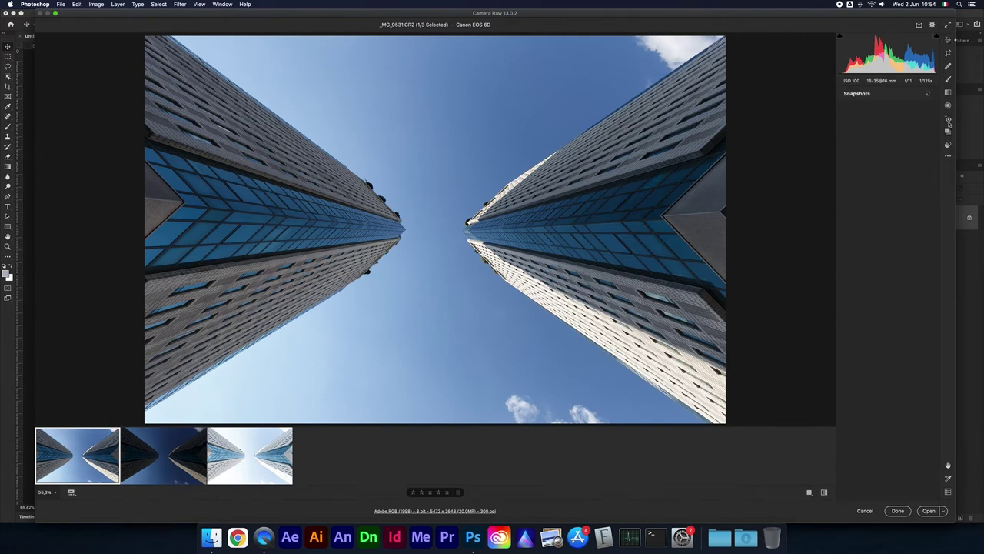
Check the Snapshots and Presets panels, then select all three filmstrip exposures in Edit
click(949, 145)
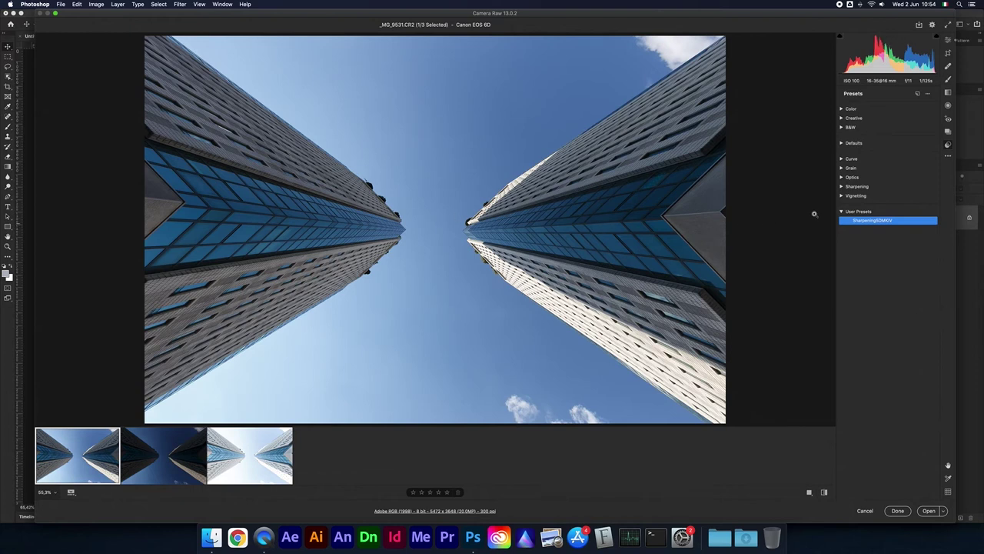
click(946, 45)
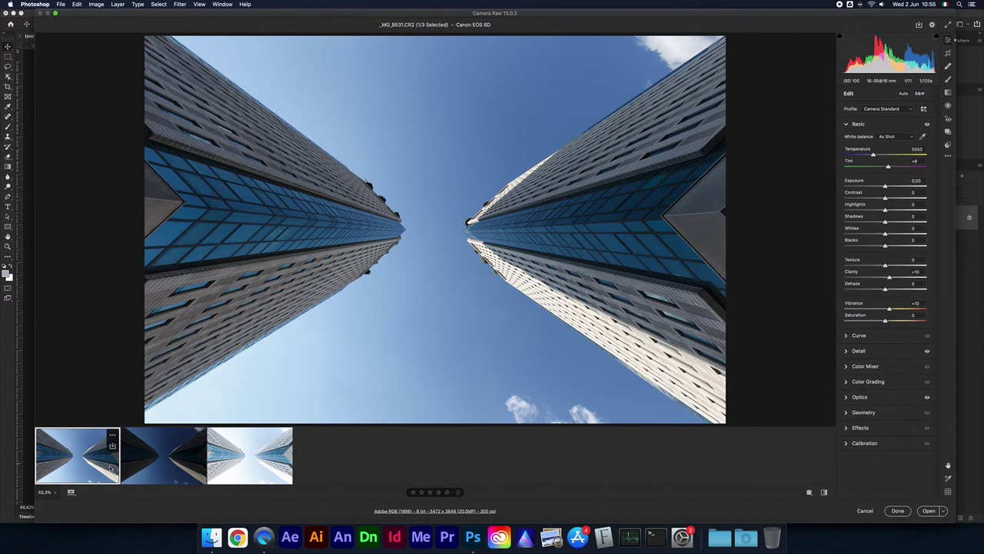
shift+click(241, 465)
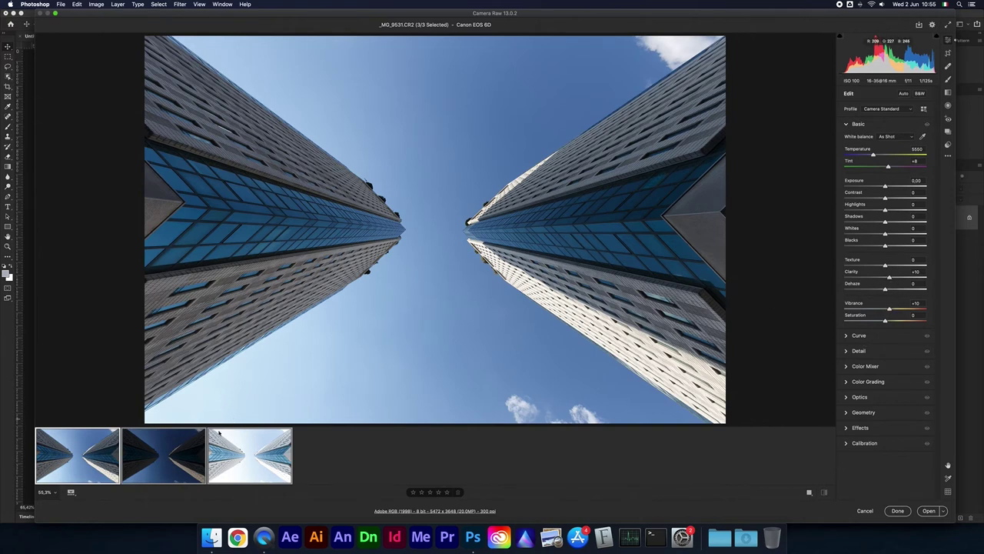
Merge the three selected raw exposures to HDR from the filmstrip context menu
right_click(155, 448)
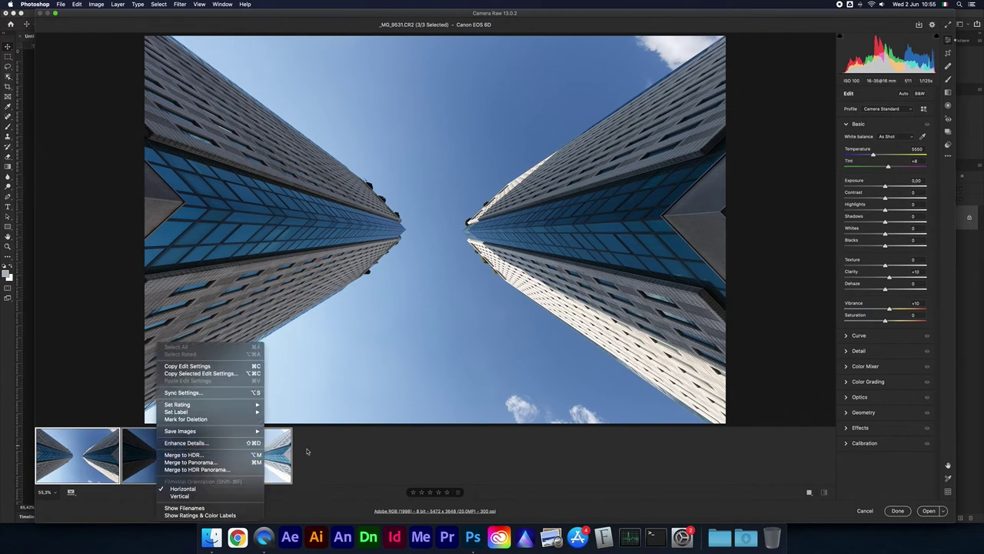
click(189, 456)
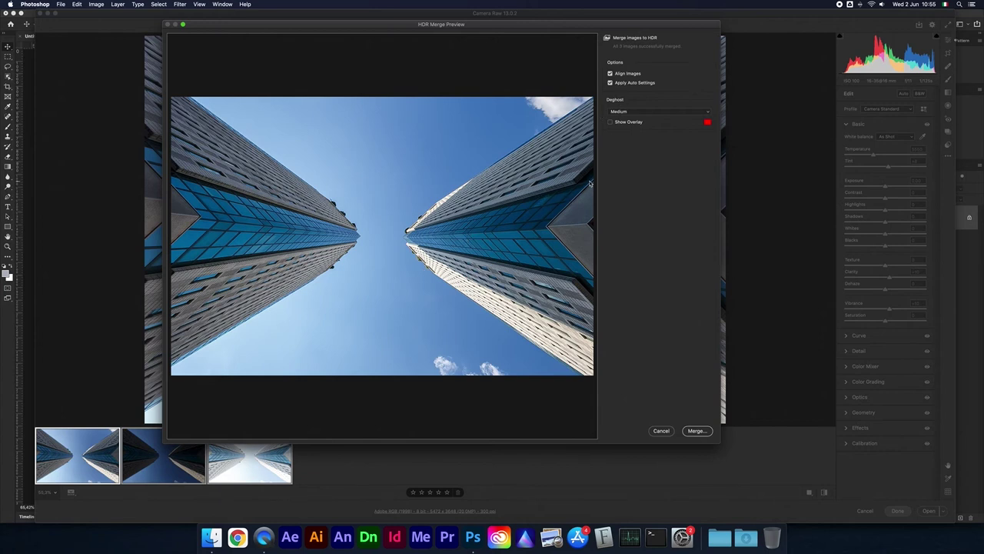
click(696, 431)
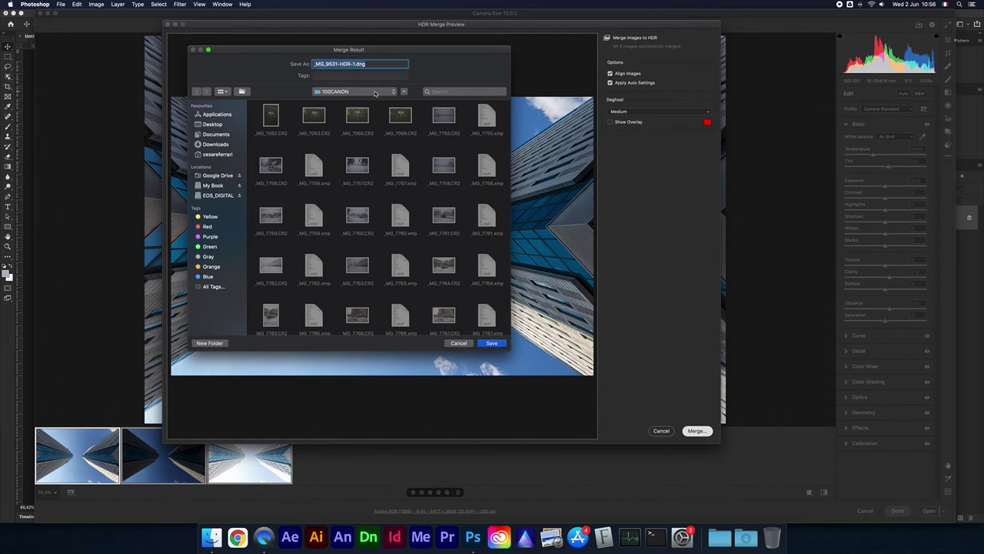
Merge the HDR result and save it as _MG_9531-HDR-1.dng in the 100CANON folder
click(492, 344)
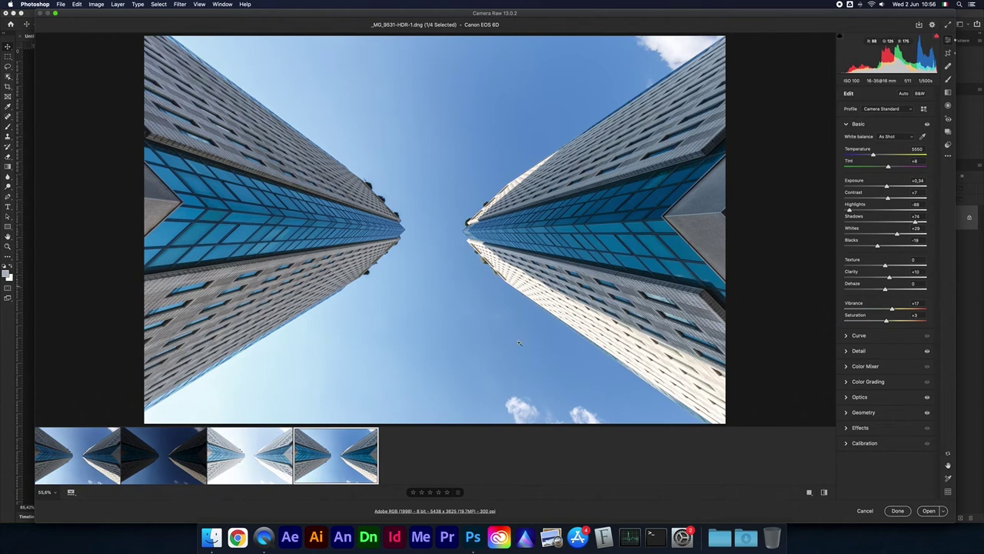
Compare the merged HDR DNG with the original first exposure, then return to the HDR
mouse_move(77, 455)
click(60, 473)
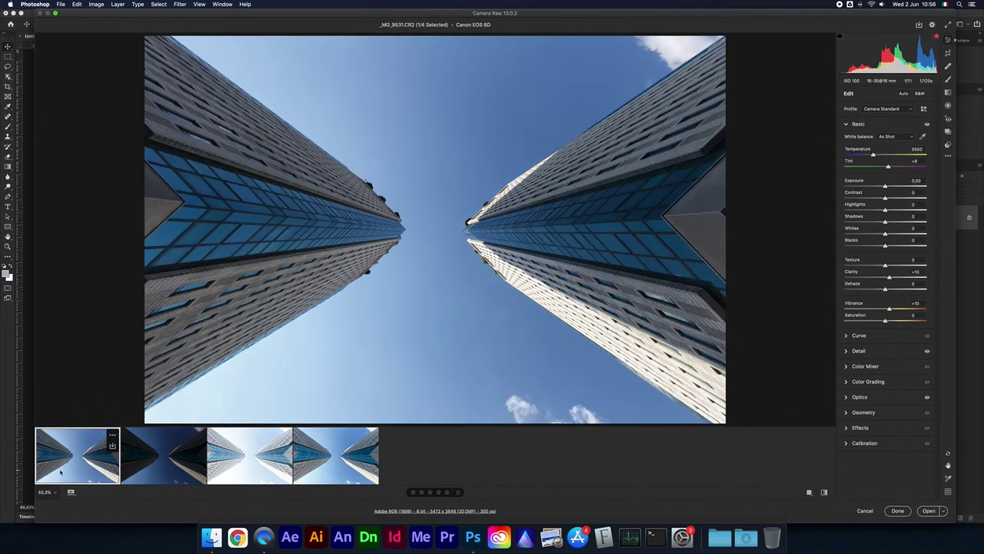
click(327, 469)
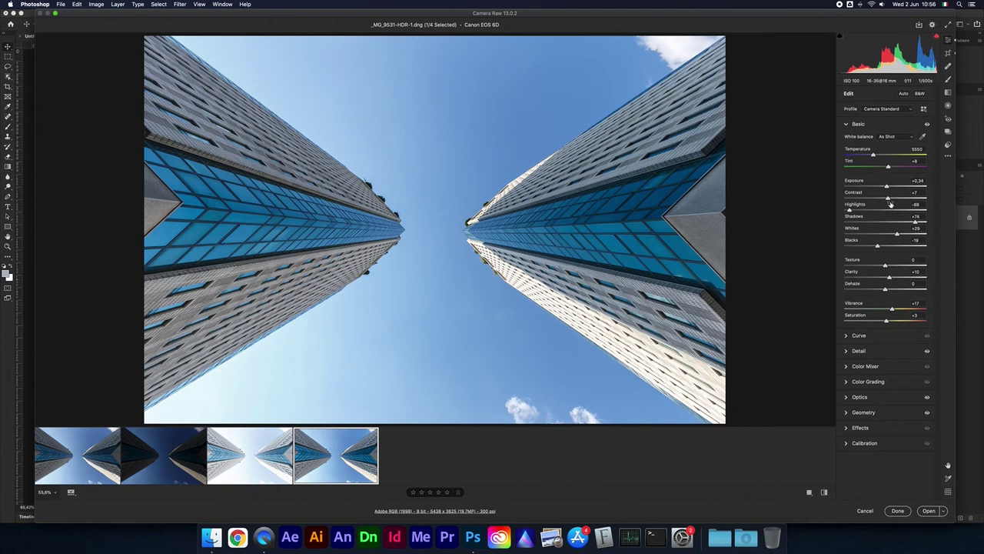
Set Contrast 0, Highlights -94, Shadows +92, Whites +17 and Clarity +20 on the HDR DNG
drag(886, 197, 885, 198)
click(884, 198)
drag(915, 222, 922, 223)
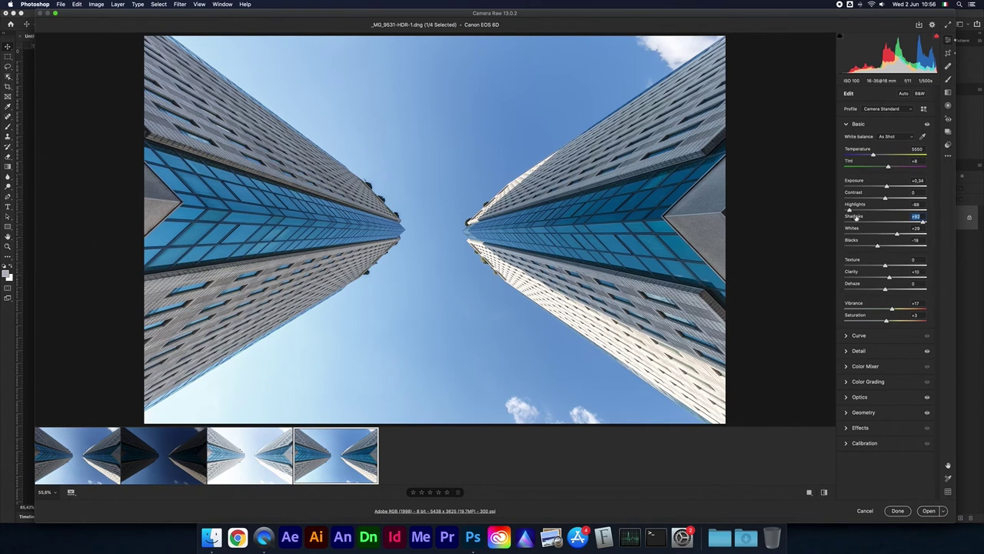
drag(849, 210, 851, 210)
drag(898, 235, 892, 235)
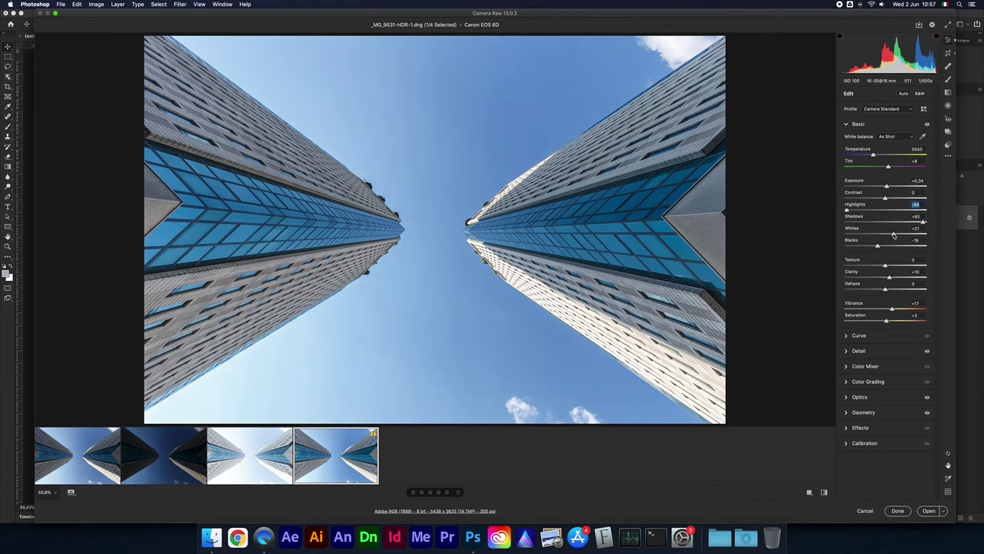
click(893, 234)
drag(890, 279, 895, 278)
click(862, 367)
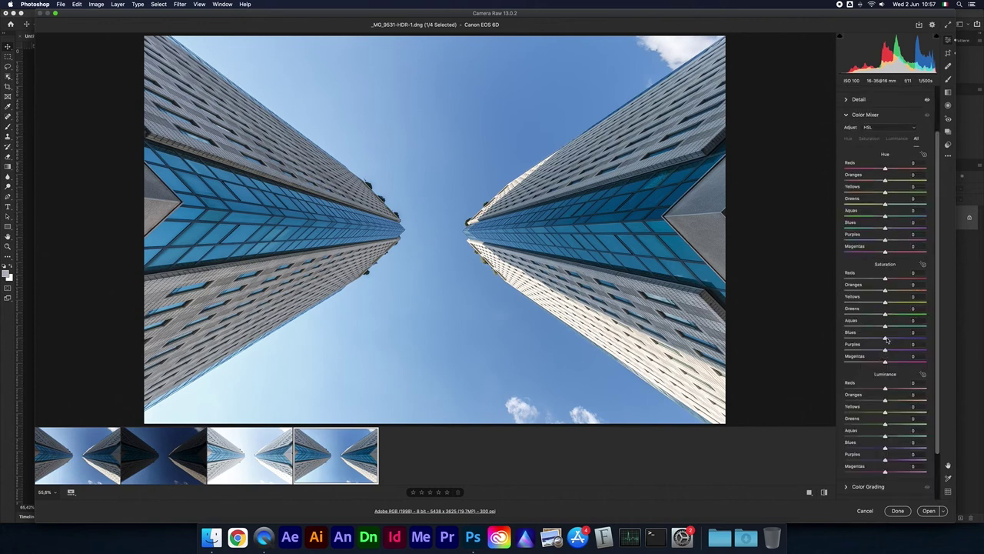
Raise Blues saturation to +25 and darken Blues luminance to about -22 in the Color Mixer
drag(885, 339, 897, 339)
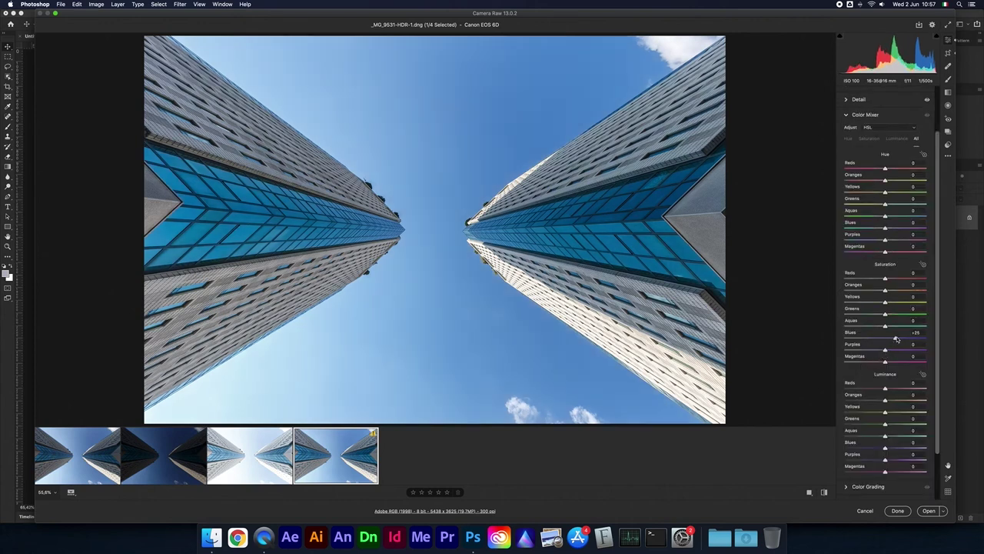
drag(885, 448, 878, 450)
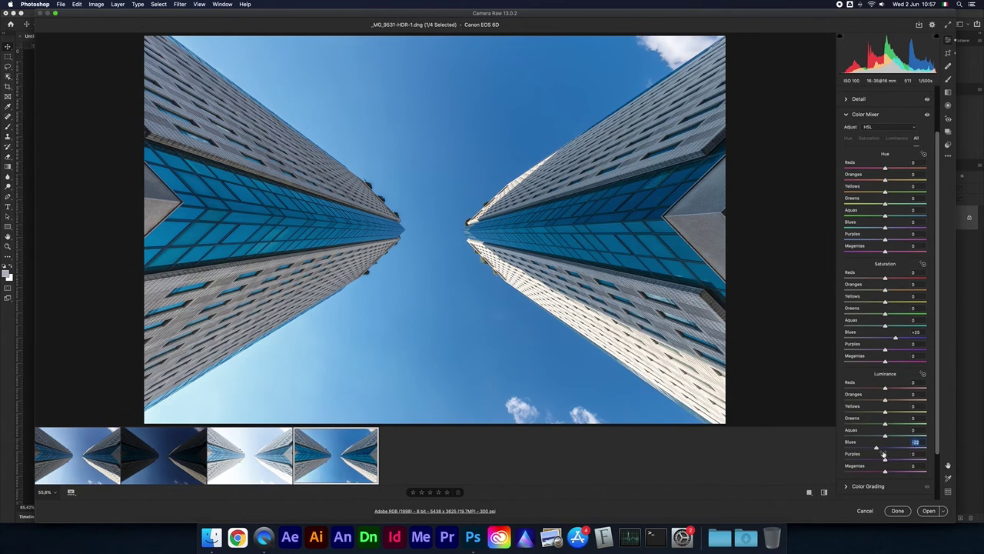
scroll(916, 331, up, 1)
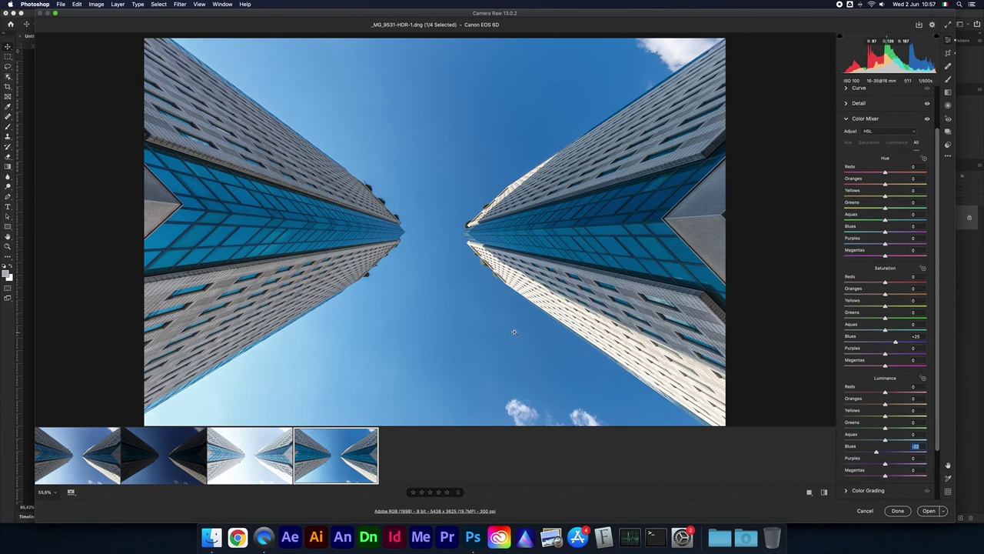
scroll(885, 192, up, 3)
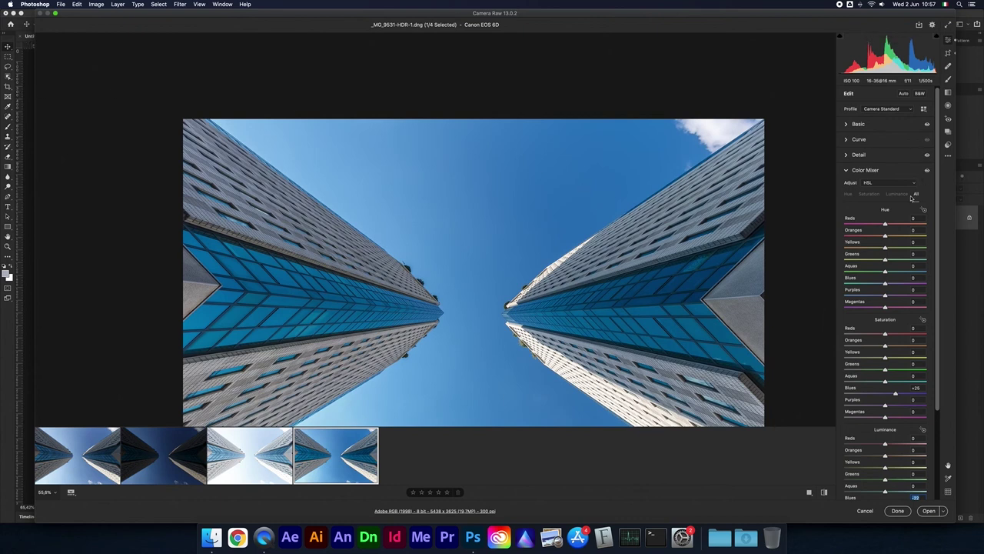
click(858, 124)
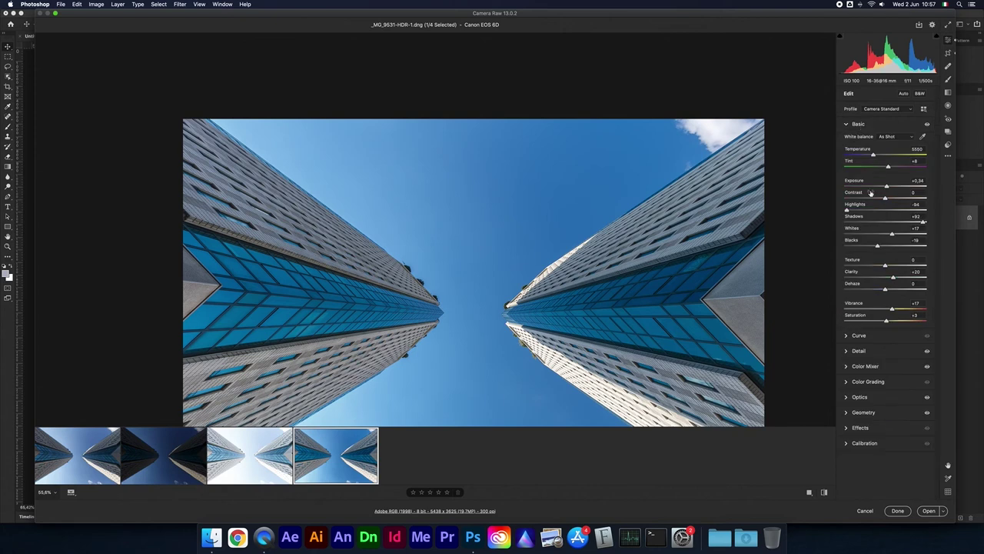
Brighten the darks and slightly lower the lights on the tone curve
click(859, 337)
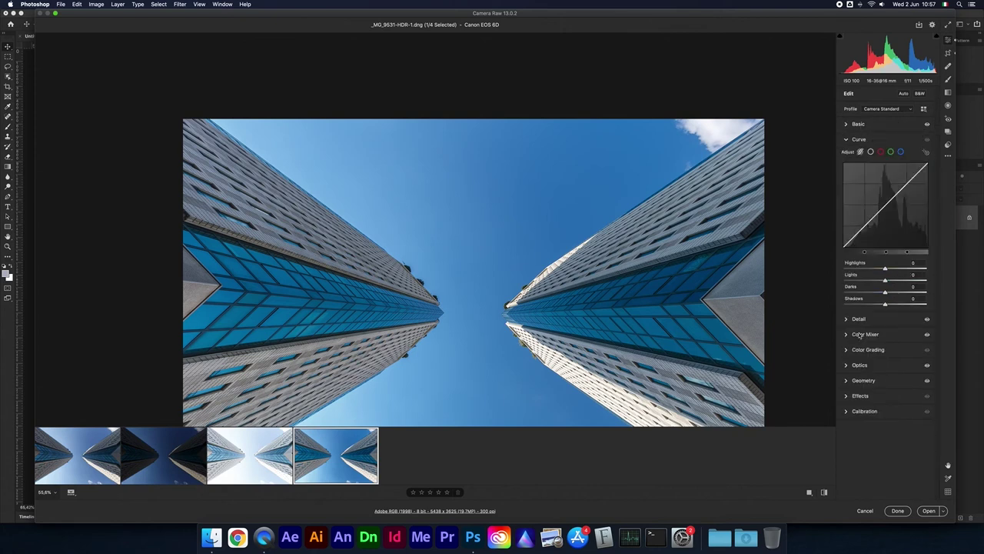
drag(889, 295, 901, 293)
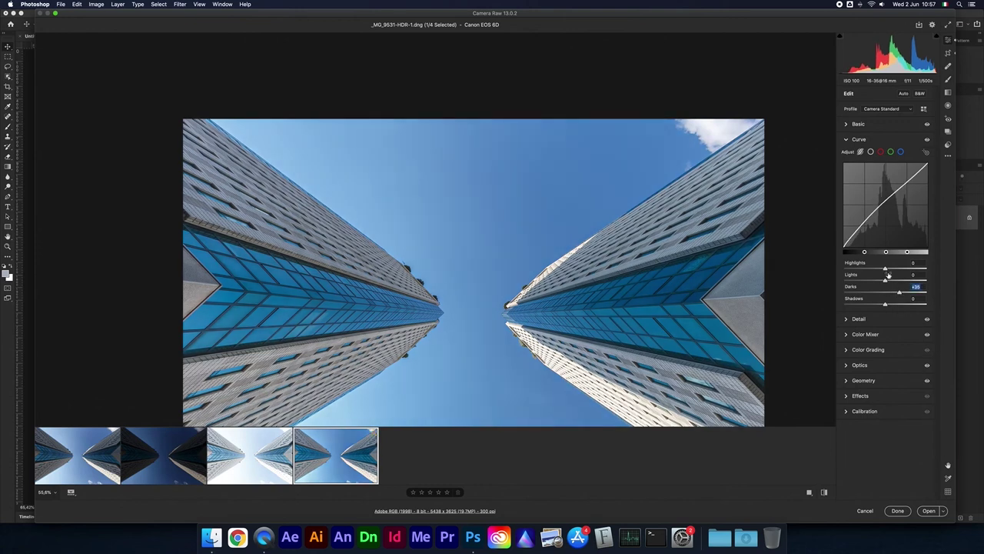
drag(885, 280, 879, 282)
Set Saturation to +19 and open the HDR DNG in Photoshop as a document
click(859, 124)
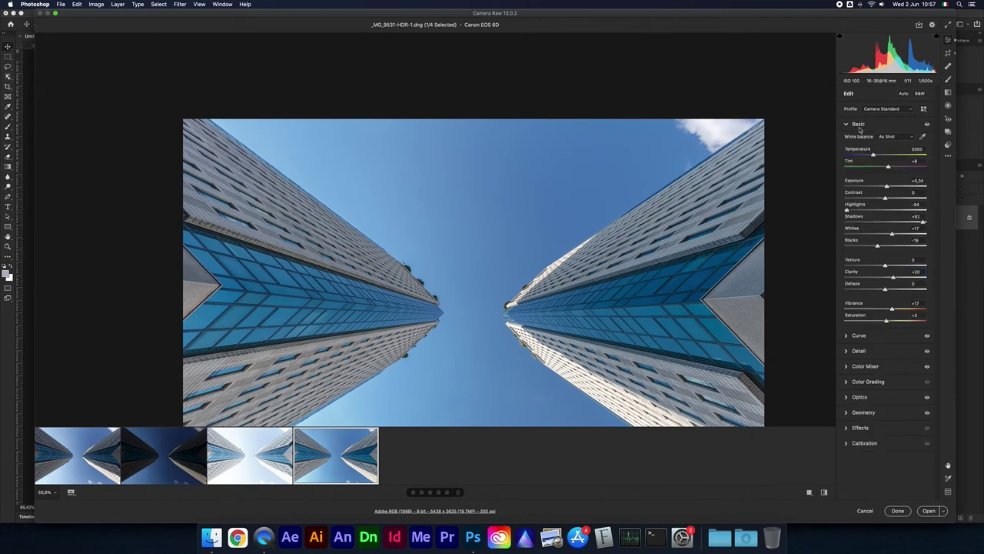
drag(886, 321, 892, 323)
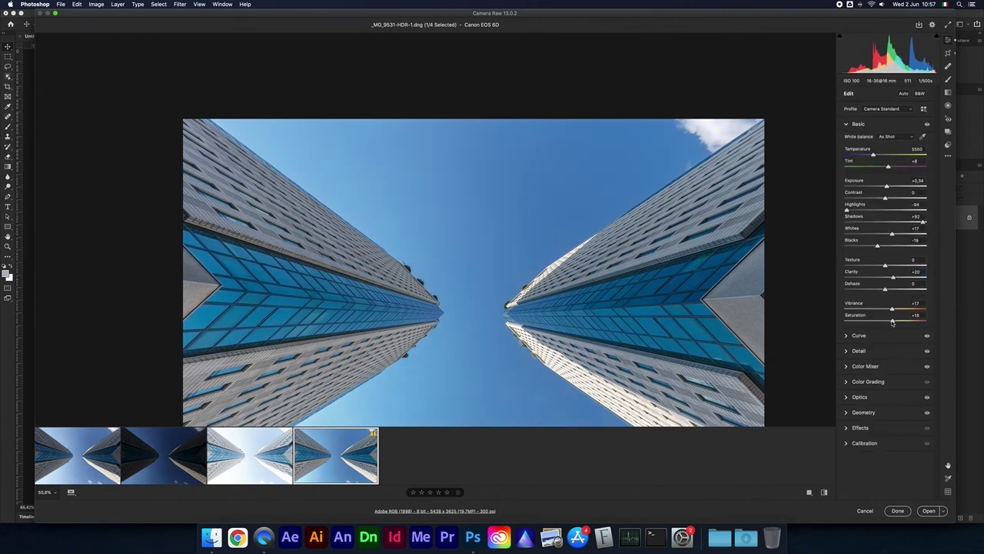
click(893, 323)
click(689, 254)
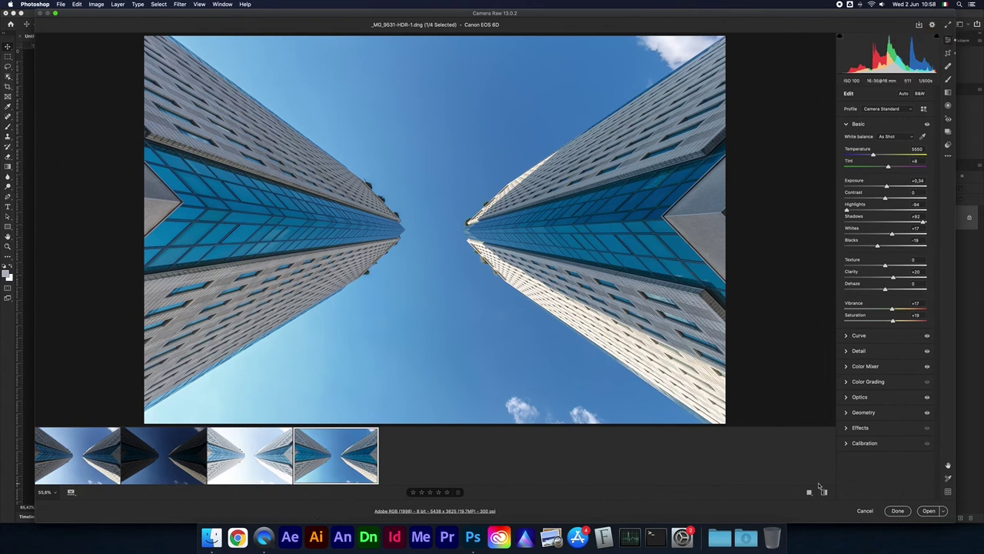
click(929, 511)
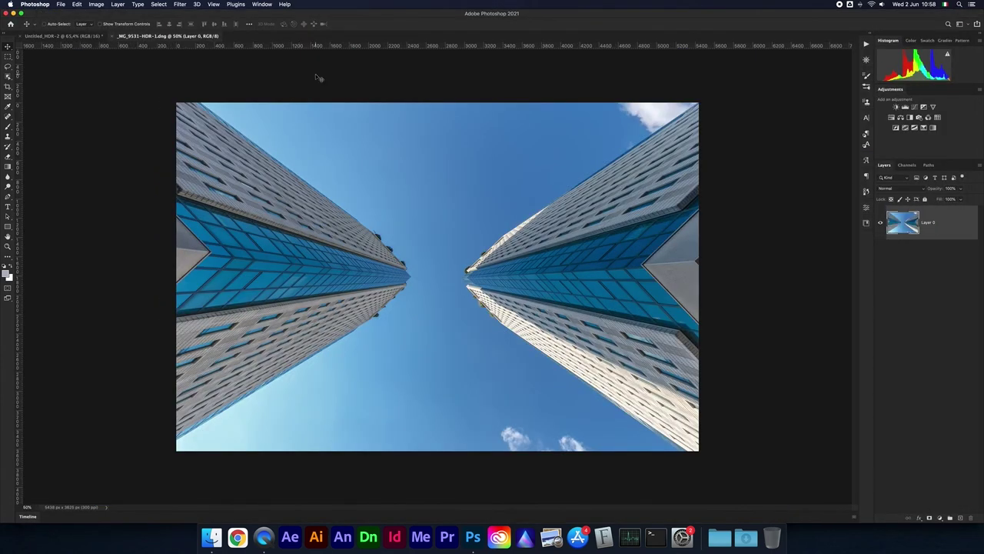
Fit the DNG on screen and compare it with Untitled_HDR-2, ending on Untitled_HDR-2
key(ctrl+0)
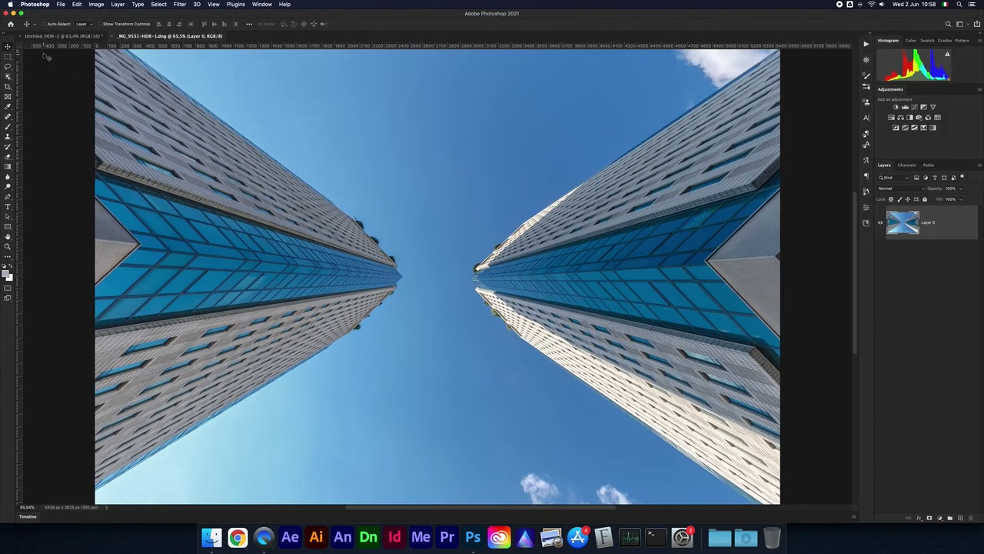
click(44, 37)
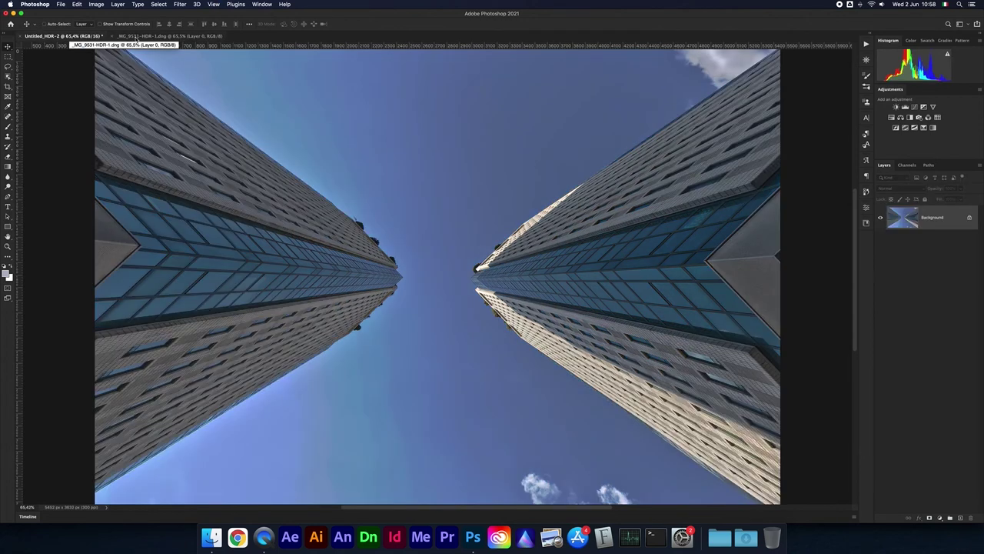
click(136, 37)
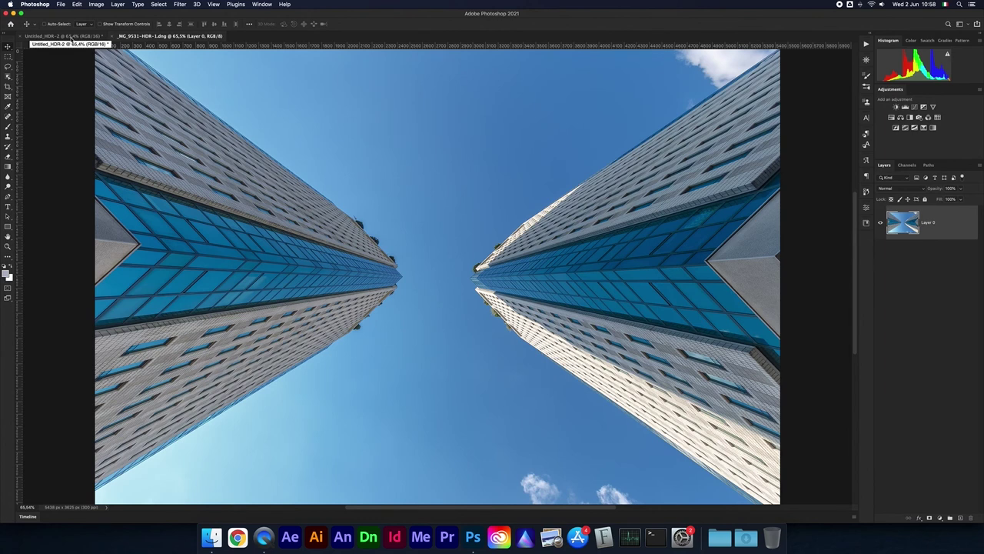
click(72, 37)
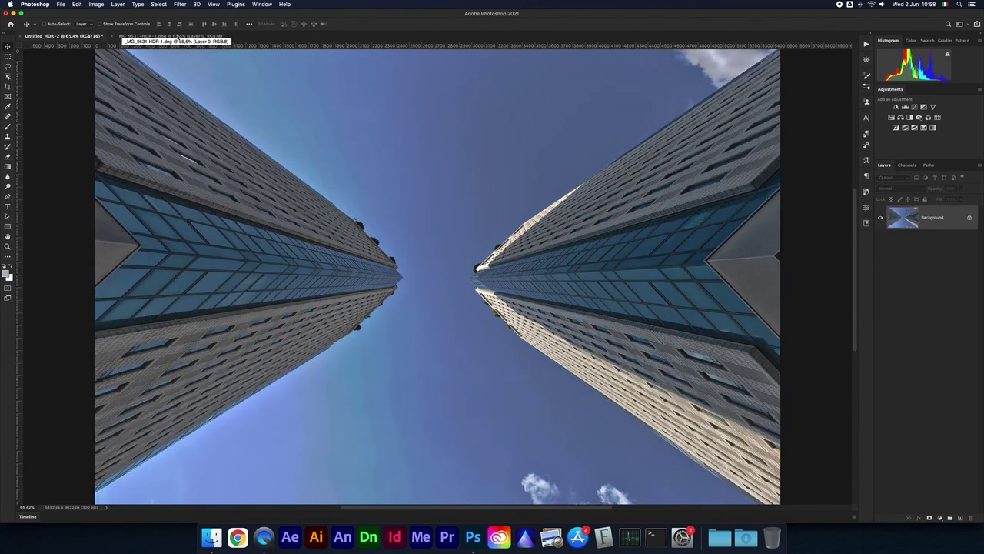
click(178, 36)
click(71, 37)
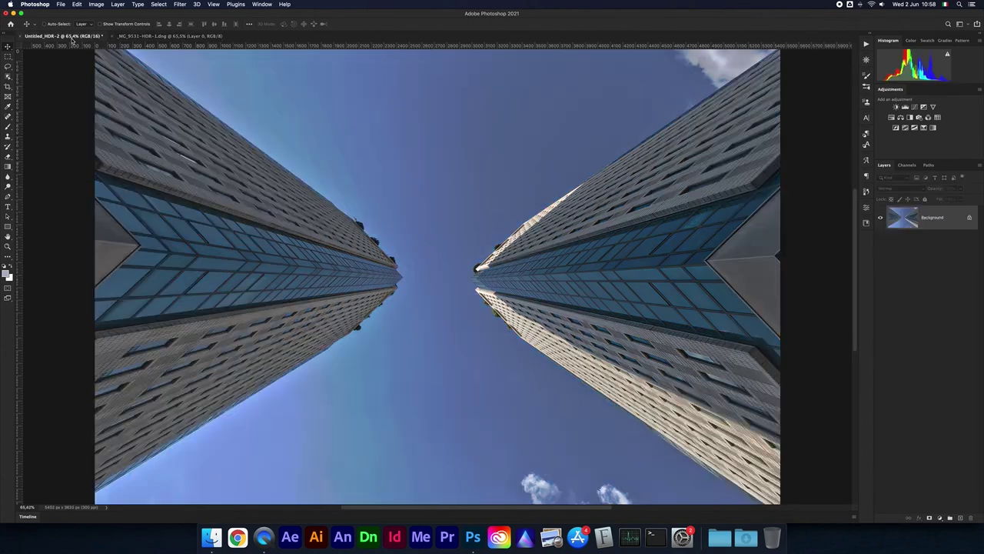
click(175, 37)
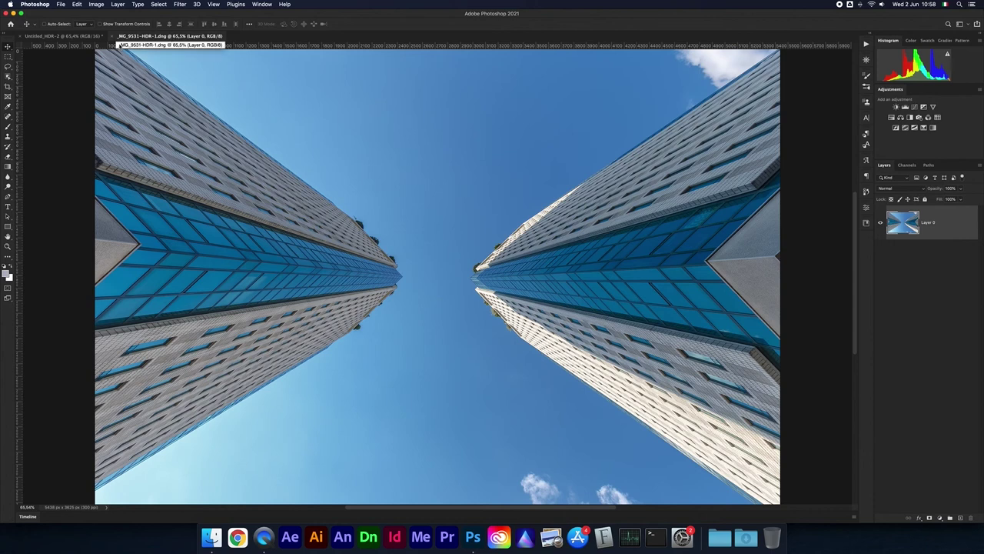
click(54, 37)
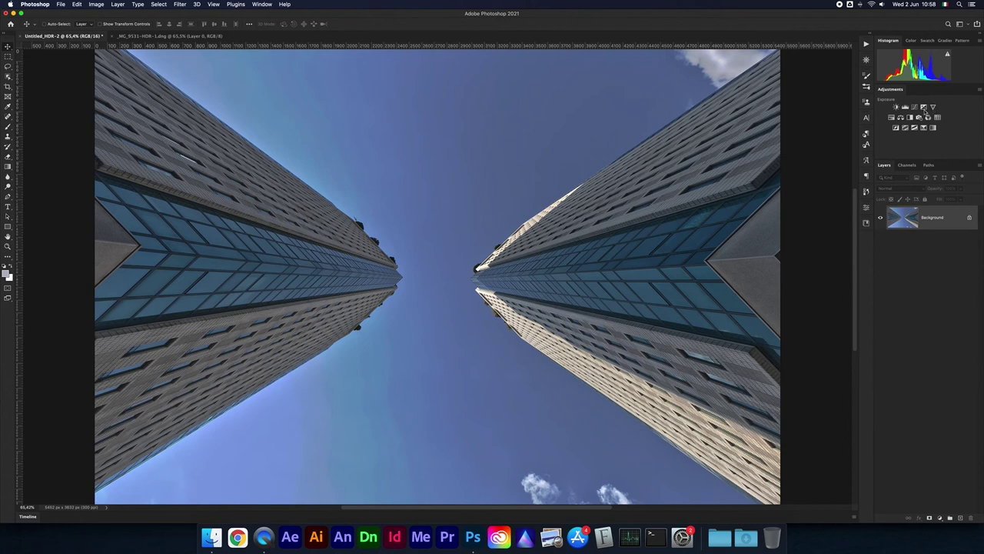
Add a shadow-darkening Curves layer and a Saturation +39 Vibrance layer to Untitled_HDR-2, then bring up the DNG
click(911, 128)
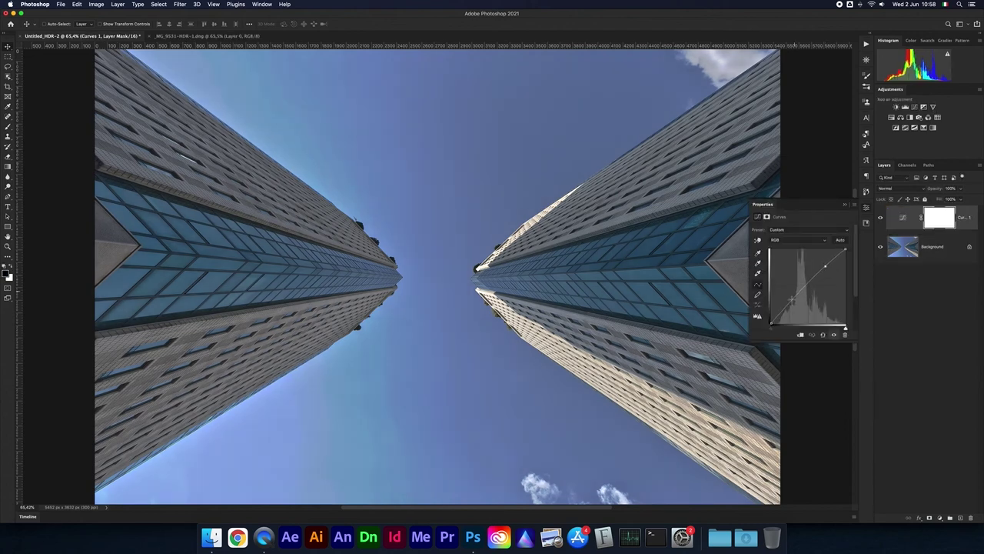
drag(792, 293, 793, 302)
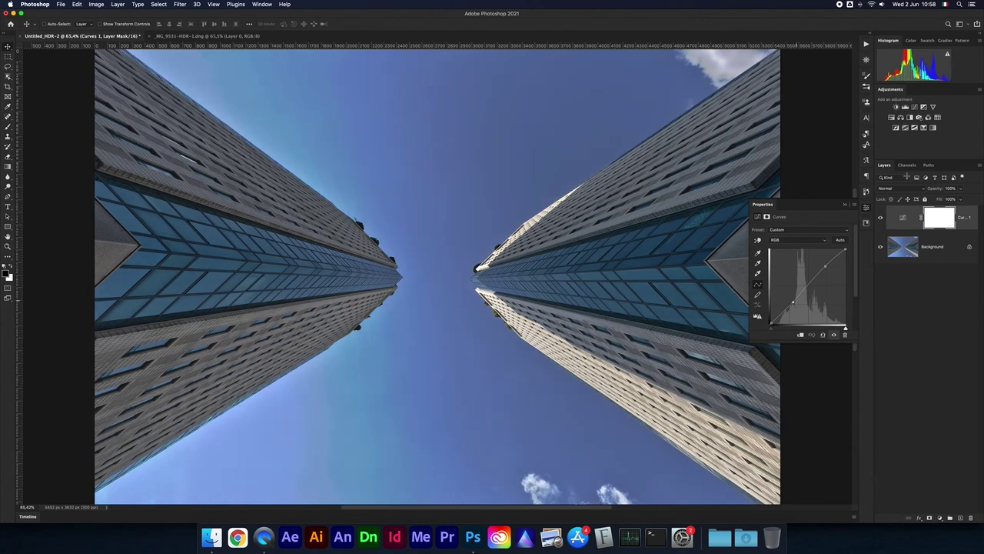
click(933, 107)
drag(801, 251, 823, 253)
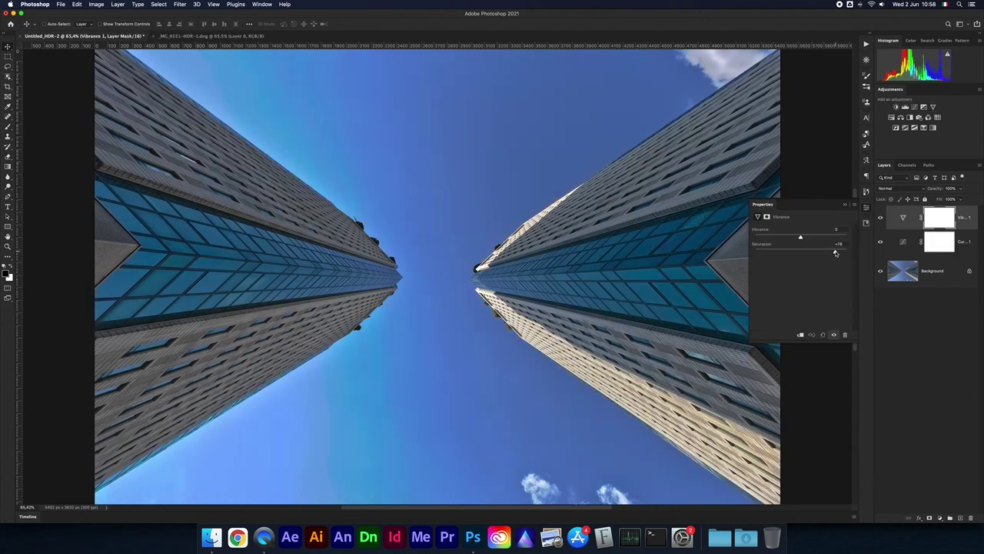
drag(823, 253, 819, 253)
click(178, 37)
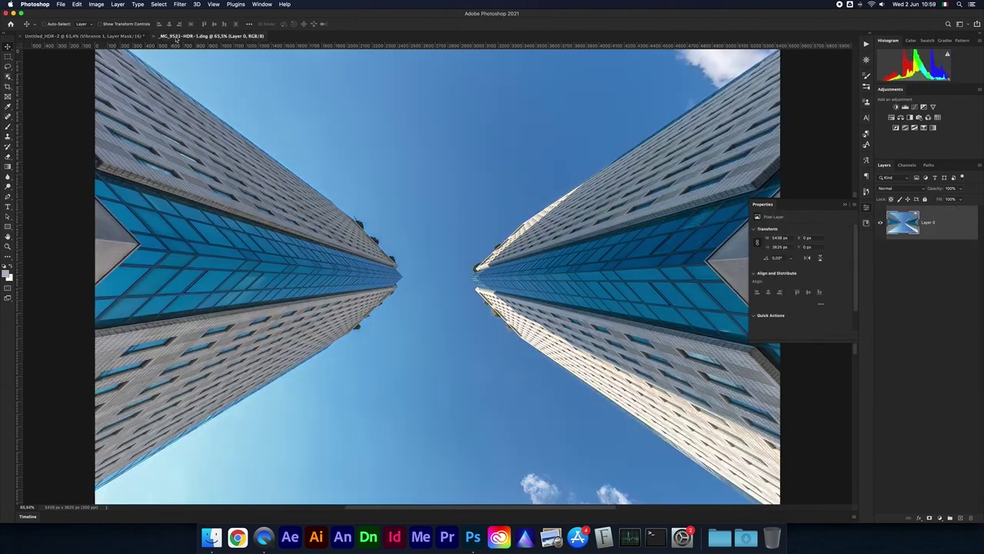
Hide the Properties panel and zoom the DNG version to 200% on the sky between buildings
click(139, 37)
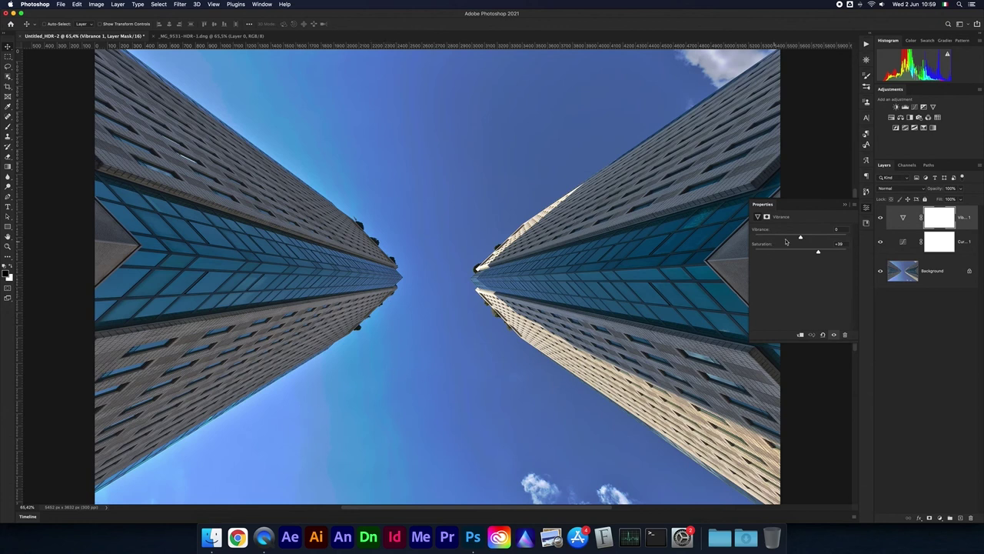
click(219, 37)
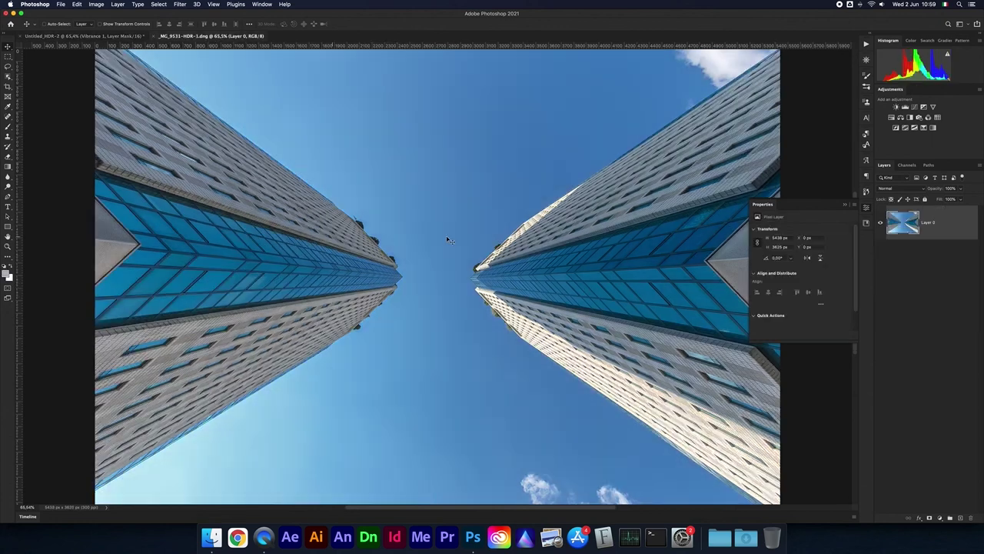
click(845, 204)
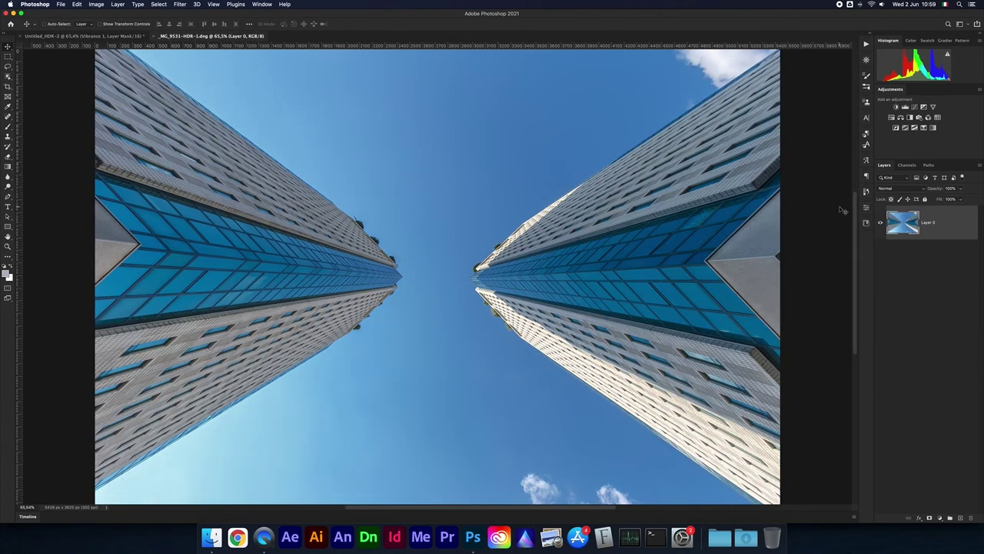
key(super+0)
key(super+equal)
key(super+equal)
key(super+equal)
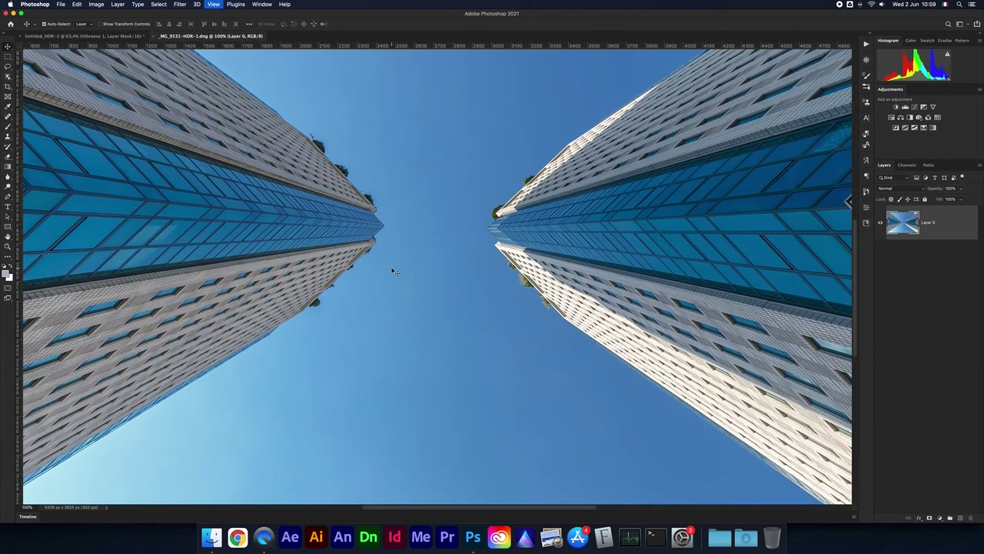
scroll(395, 271, down, 5)
scroll(395, 272, left, 5)
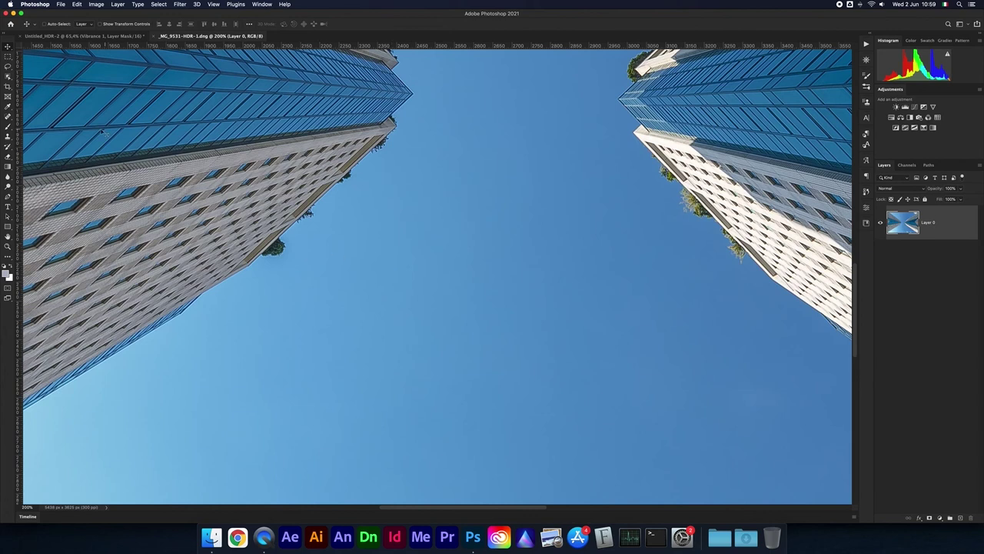
Zoom the merged version to 200%, compare both skies, and finish on the fitted DNG
click(80, 36)
key(super+equal)
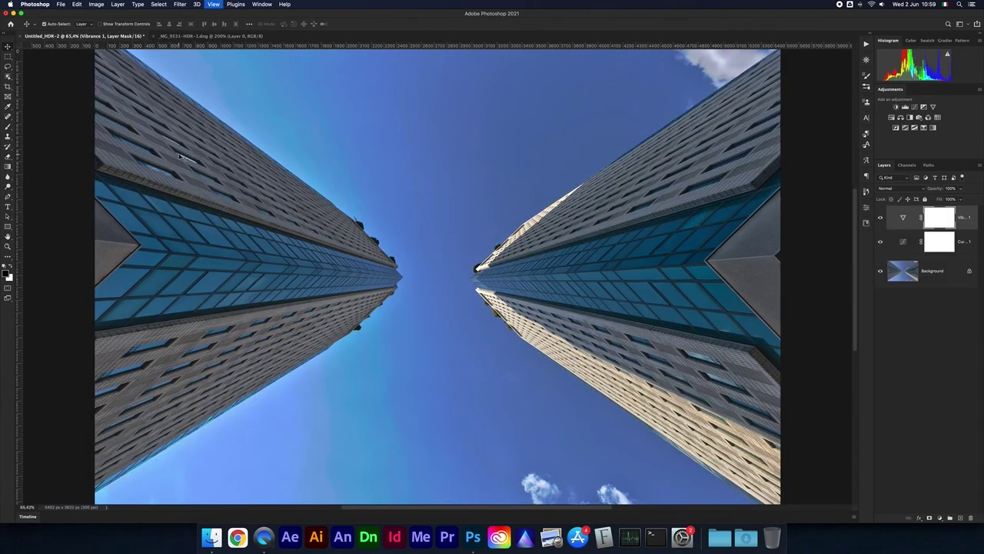
key(super+equal)
key(super+equal)
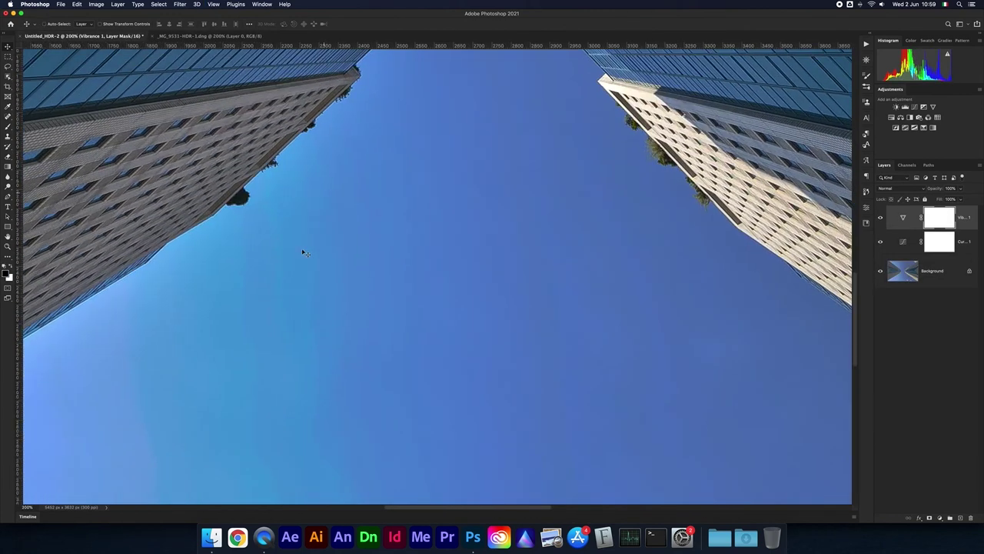
scroll(305, 253, left, 2)
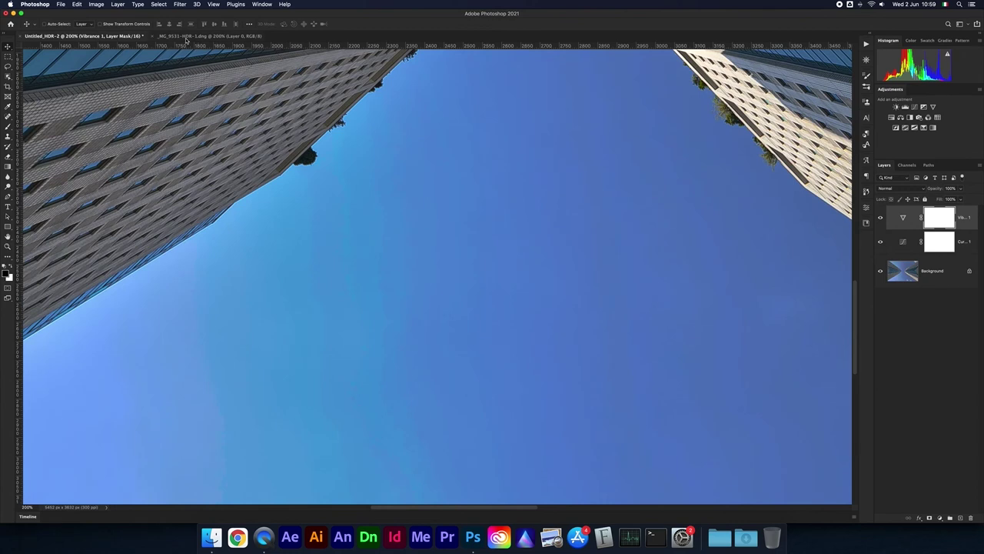
click(185, 37)
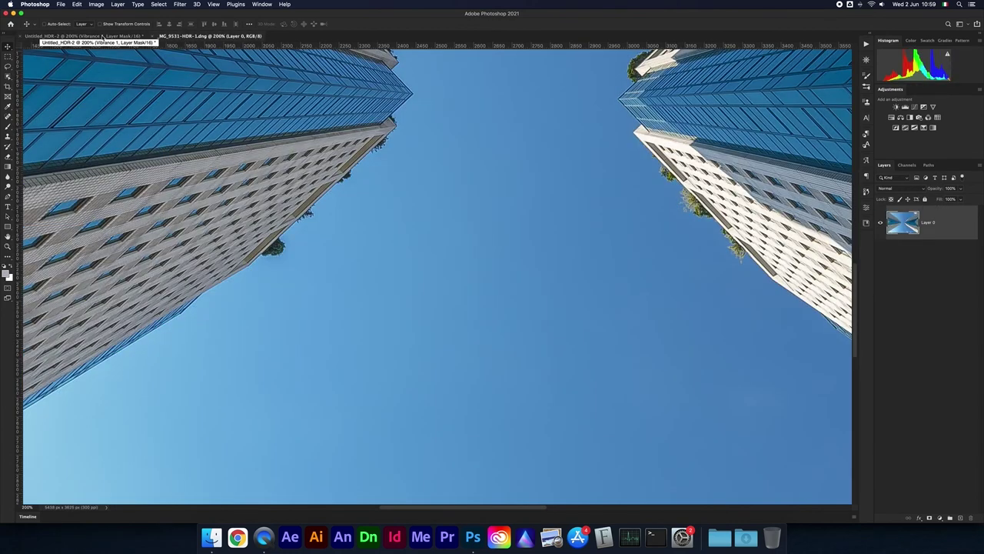
click(103, 36)
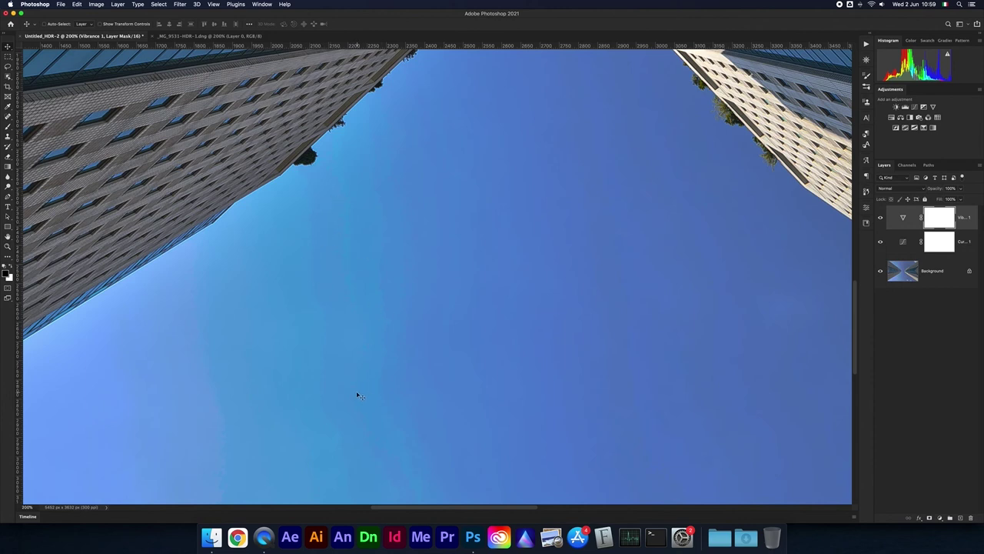
click(200, 36)
key(super+0)
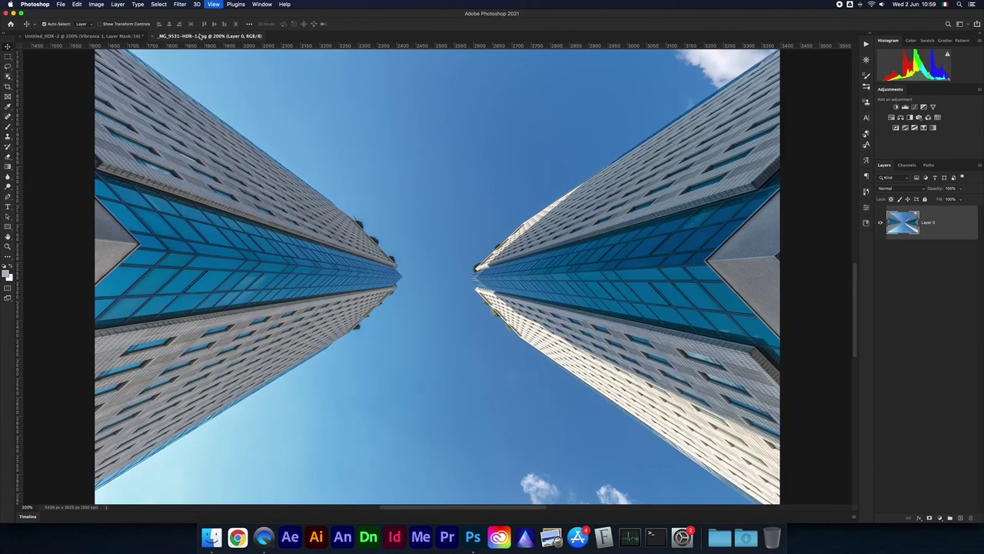